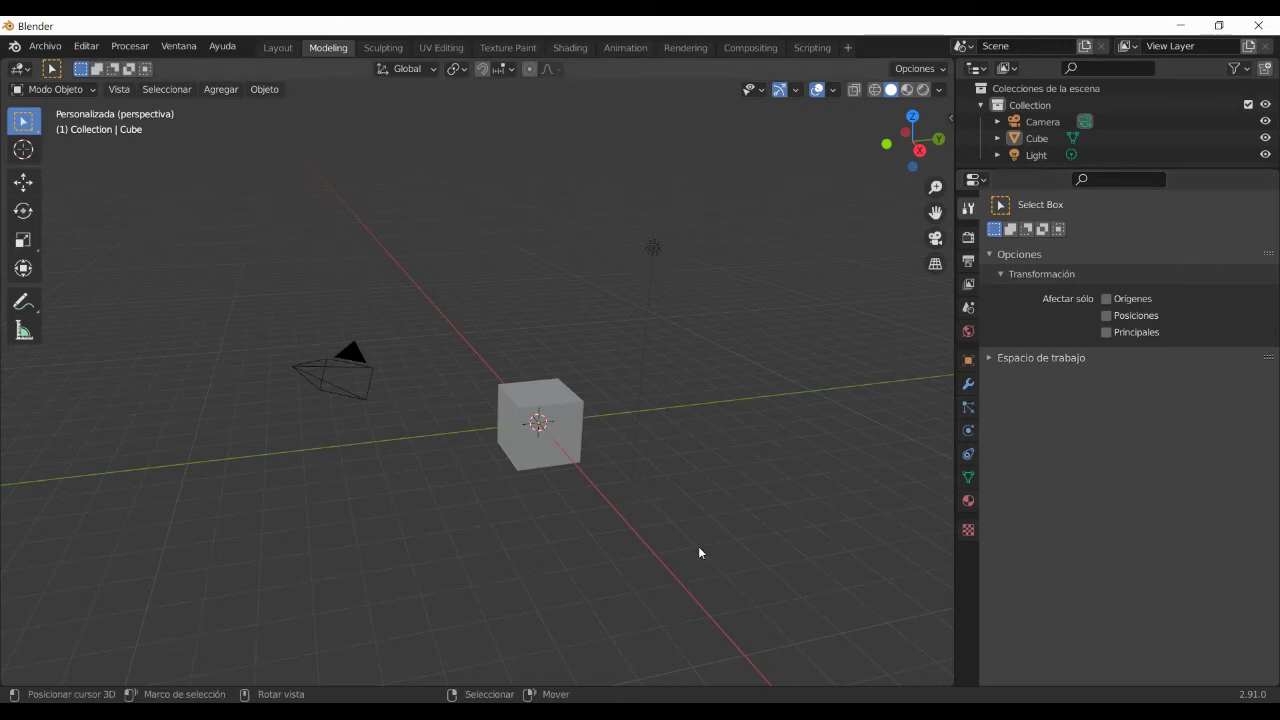
# Zoom in and out, hide and restore the toolbar, and open the sidebar showing the Cube's transform.
pyautogui.scroll(2, 688, 416)
pyautogui.scroll(-1, 686, 419)
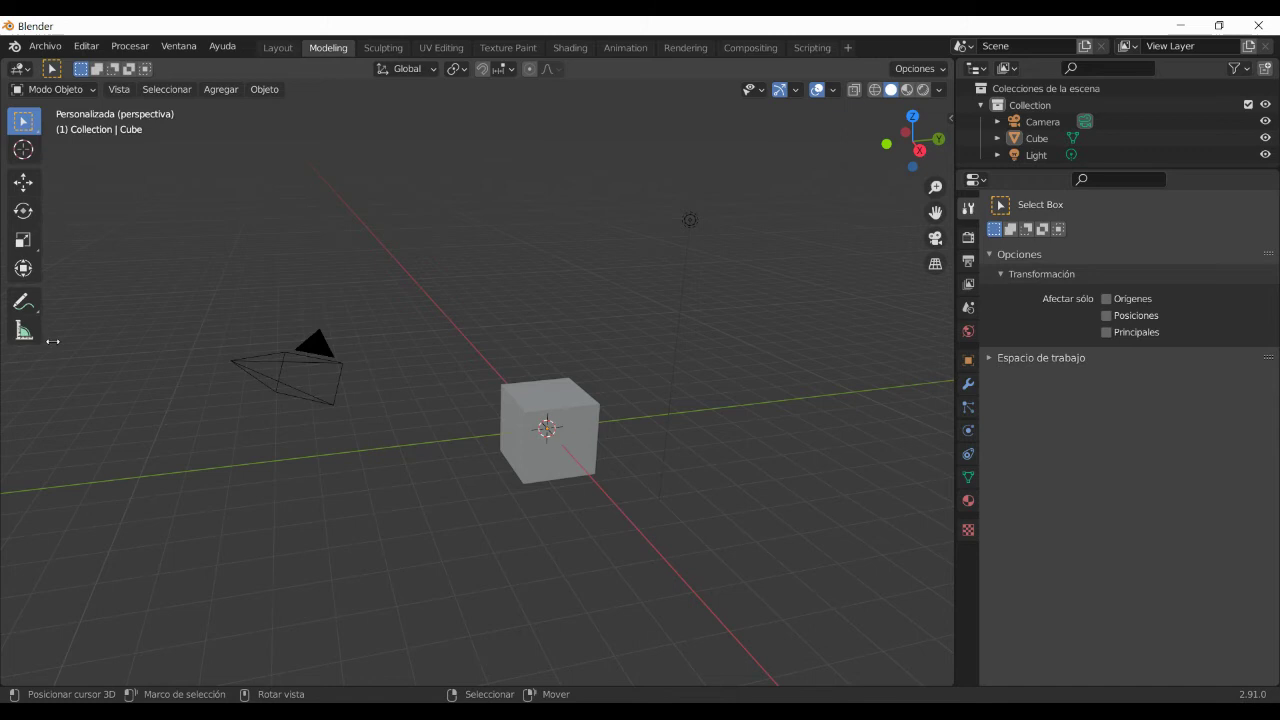
pyautogui.press('t')
pyautogui.press('t')
pyautogui.press('t')
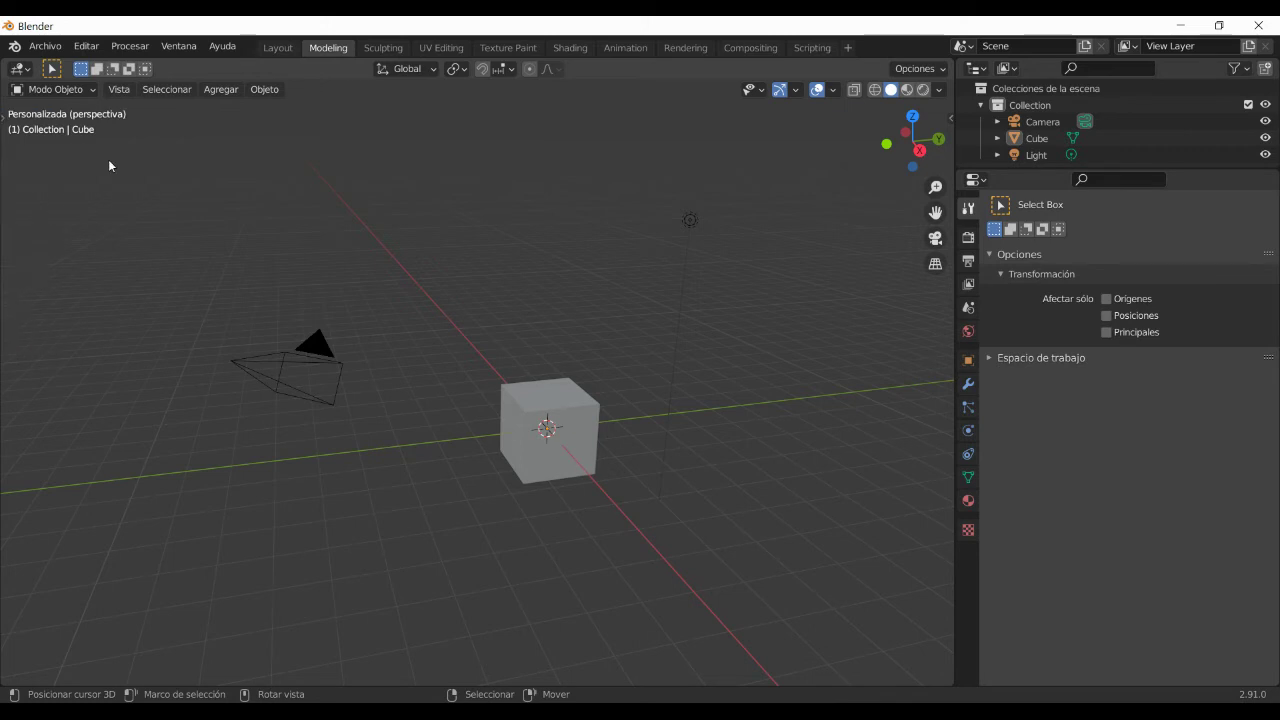
pyautogui.press('t')
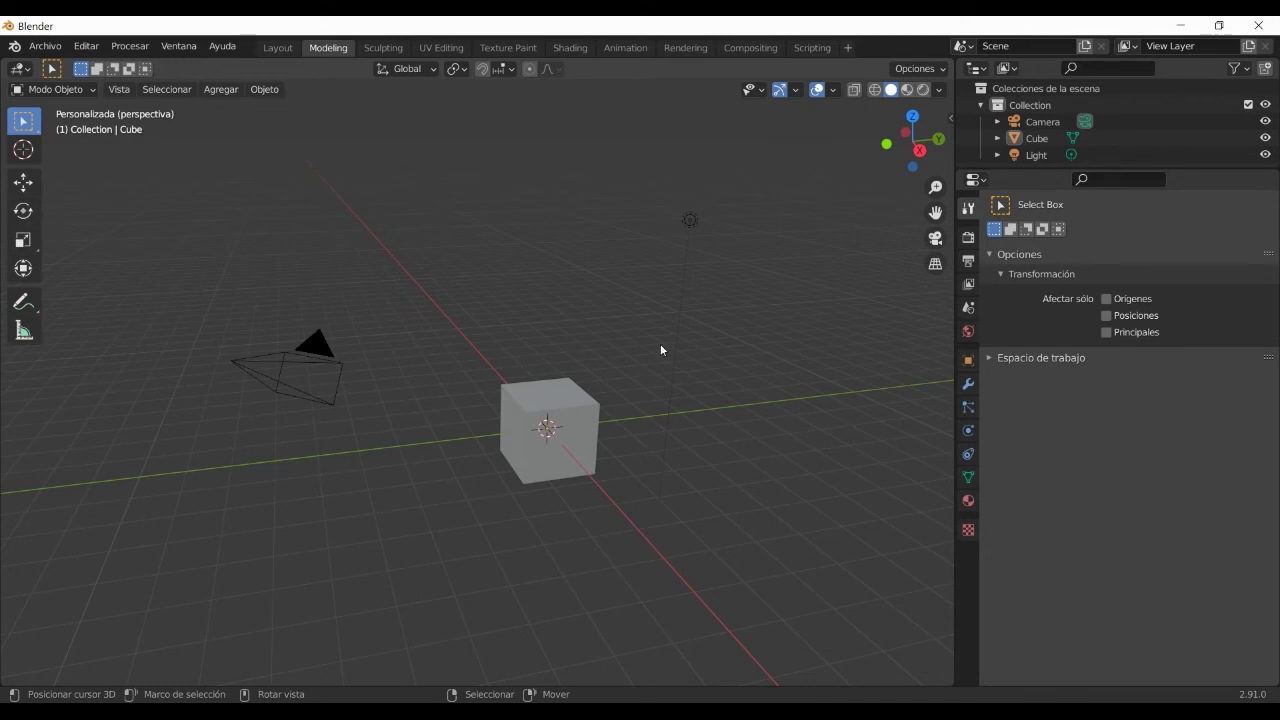
pyautogui.press('n')
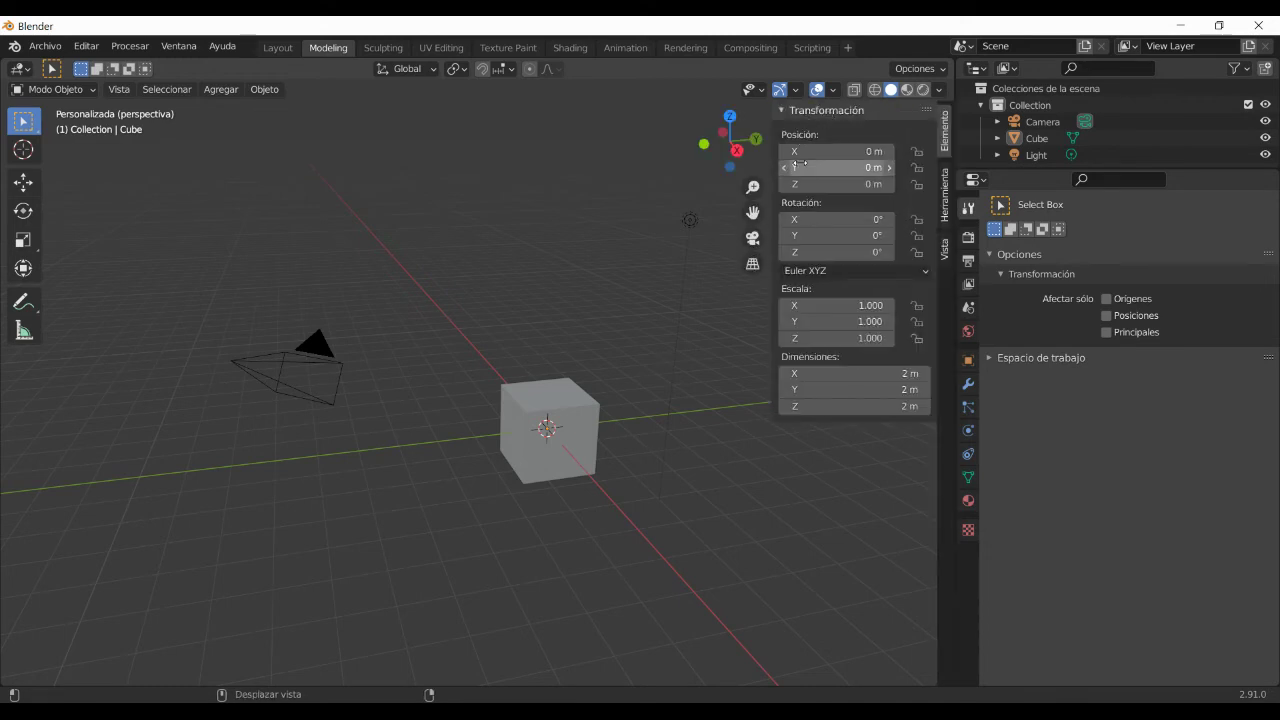
# Move the Cube to location X 5 m and Y -3 m in the sidebar Item fields.
pyautogui.moveTo(890, 153); pyautogui.dragTo(895, 152)
pyautogui.click(864, 148)
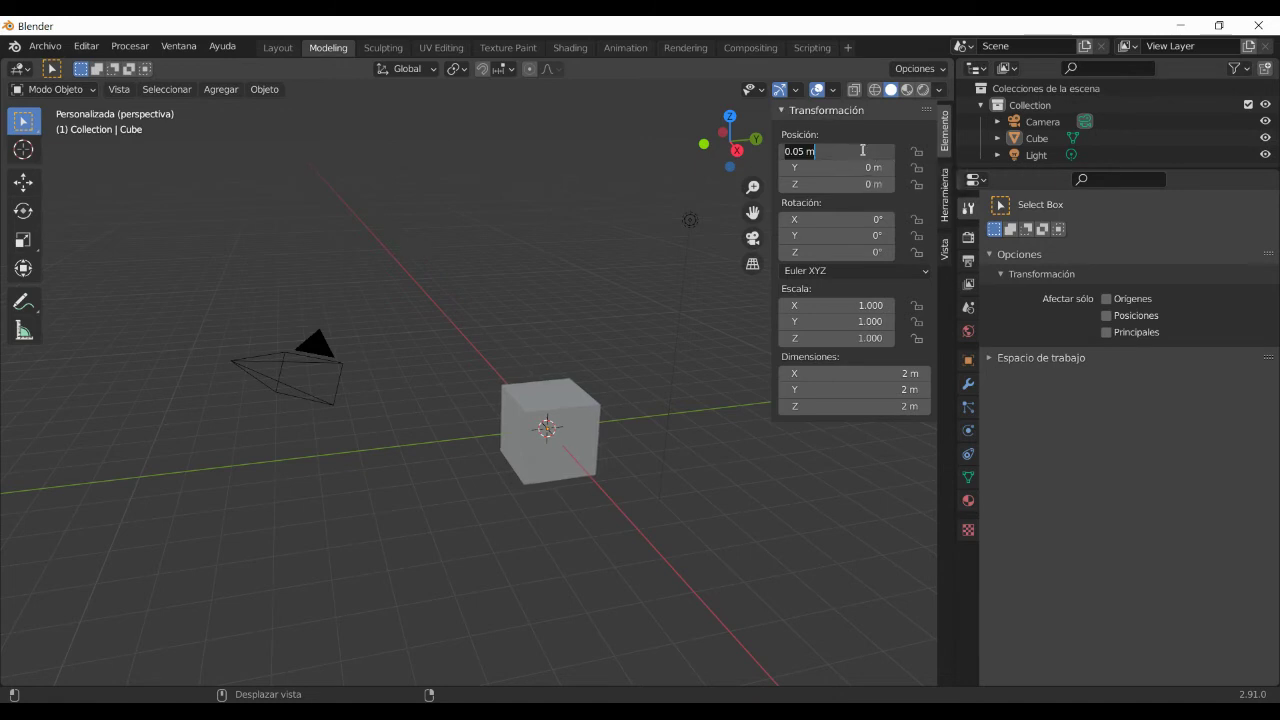
pyautogui.write('5')
pyautogui.press('Return')
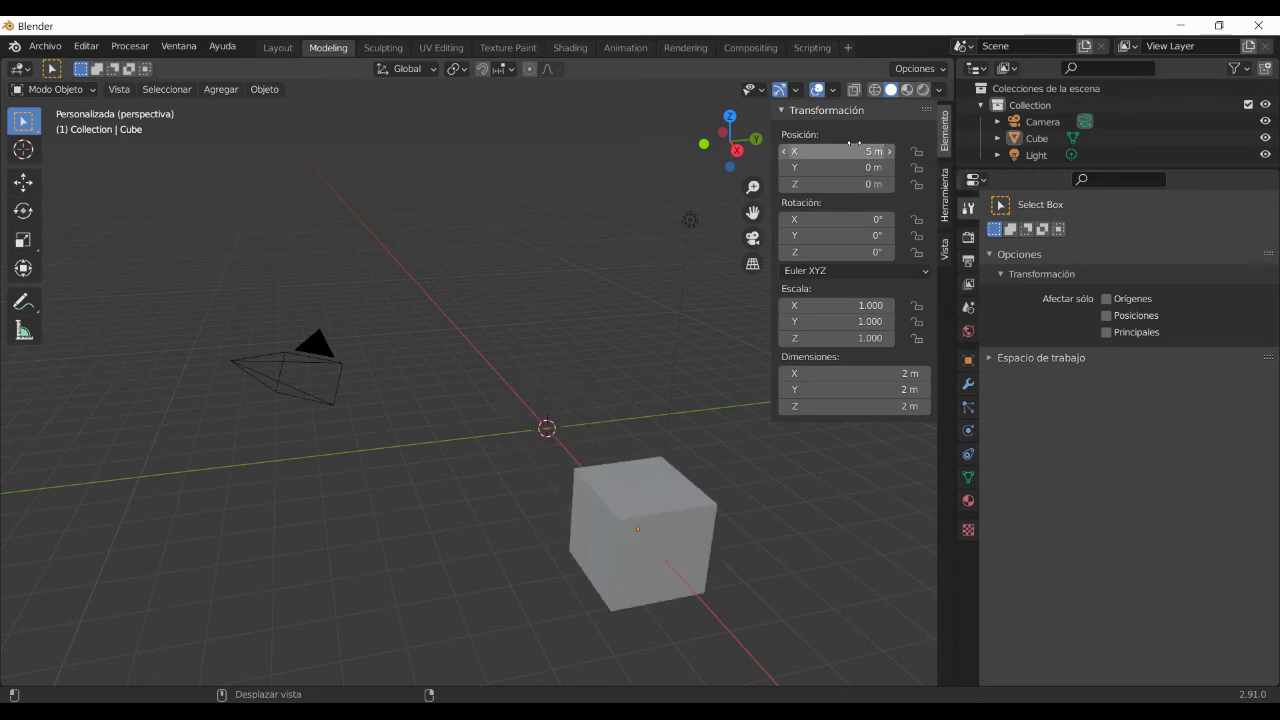
pyautogui.click(868, 166)
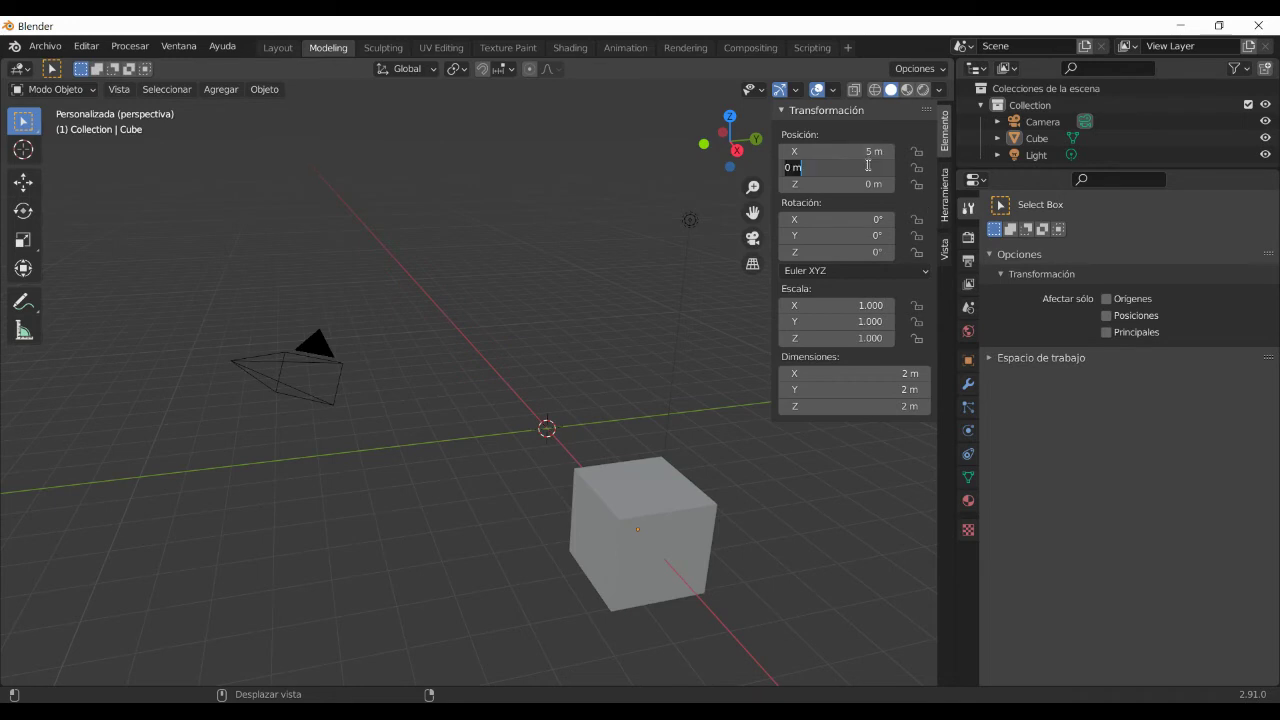
pyautogui.write('-5')
pyautogui.press('Return')
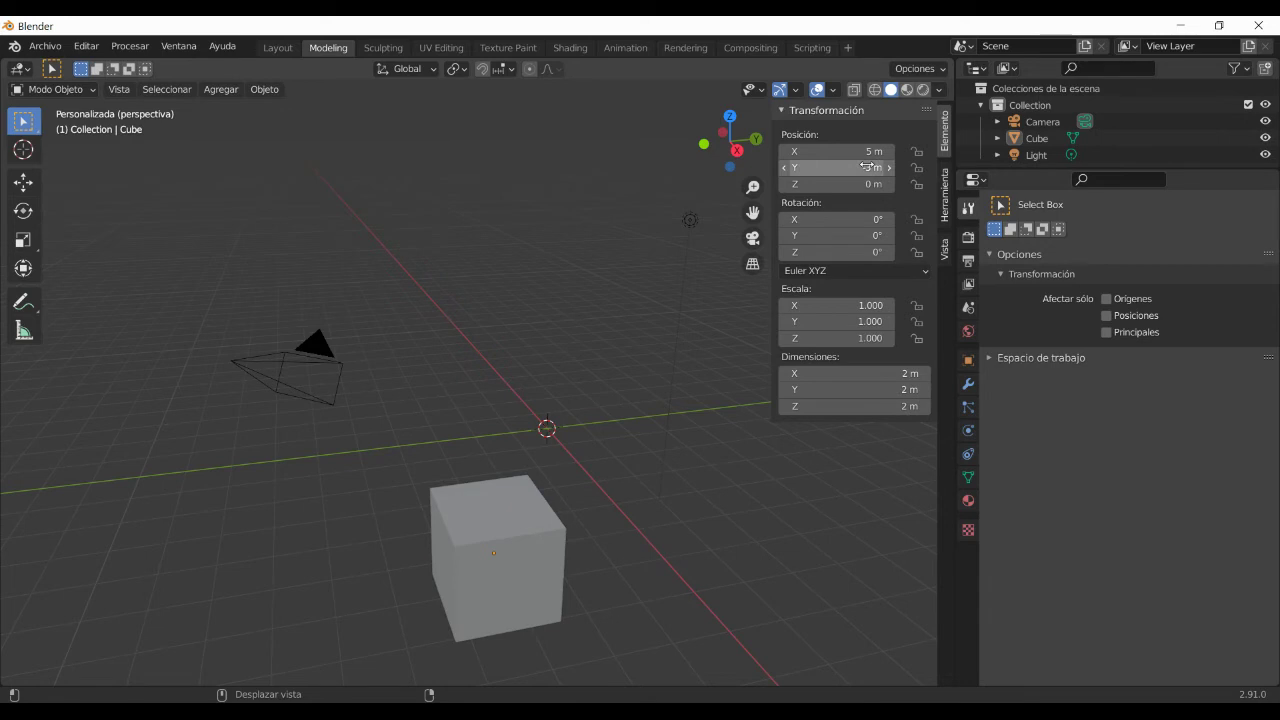
# Rotate the Cube 45° around X and scale it 2 along X, then view the Tool tab.
pyautogui.click(876, 222)
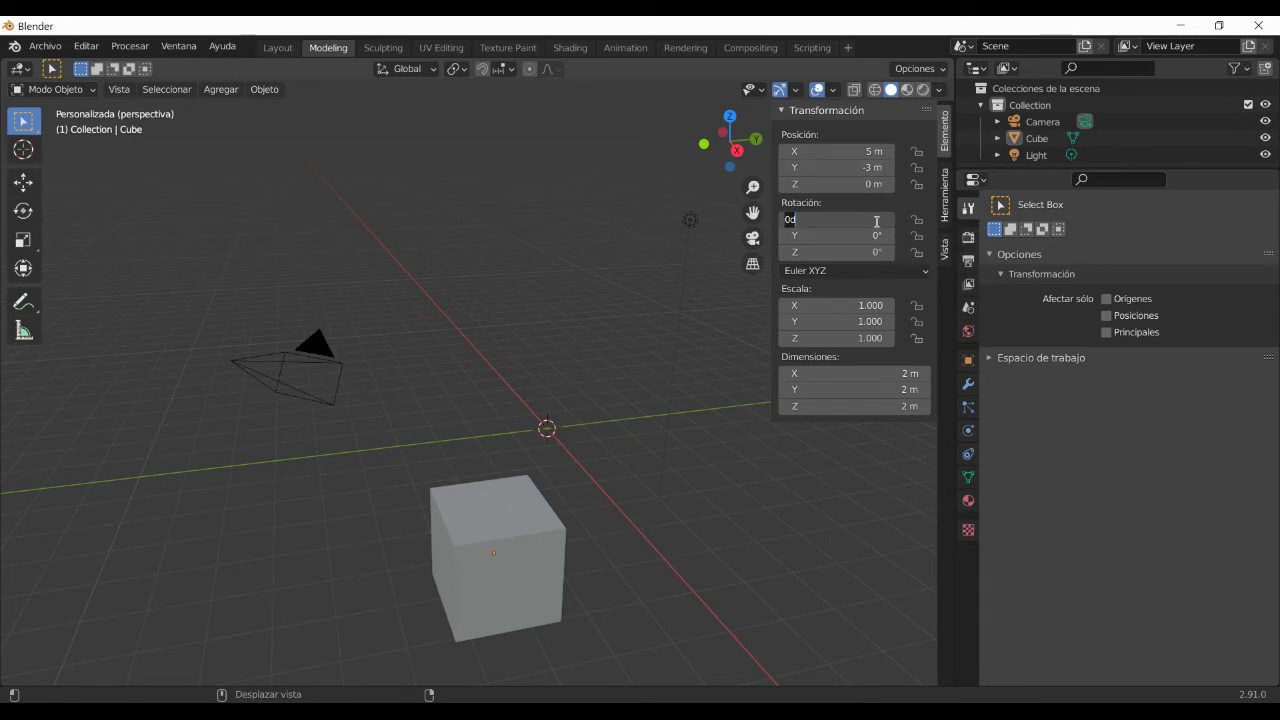
pyautogui.write('45')
pyautogui.press('Return')
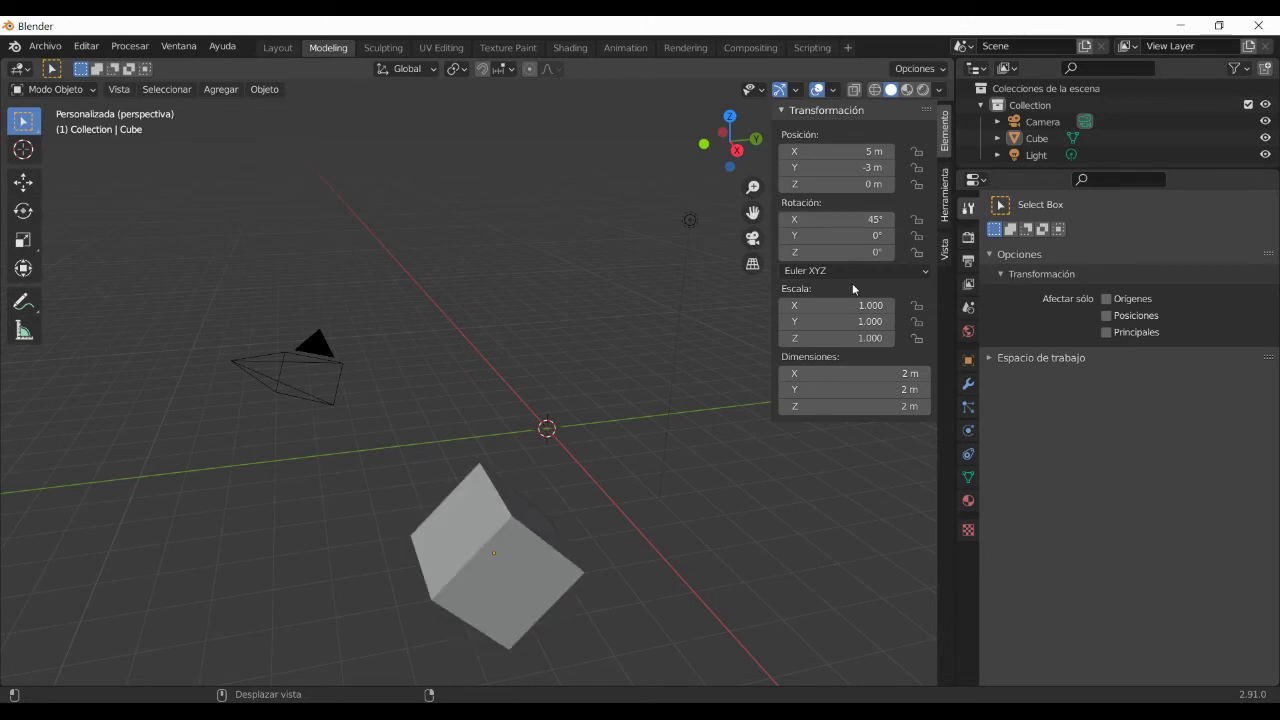
pyautogui.click(854, 311)
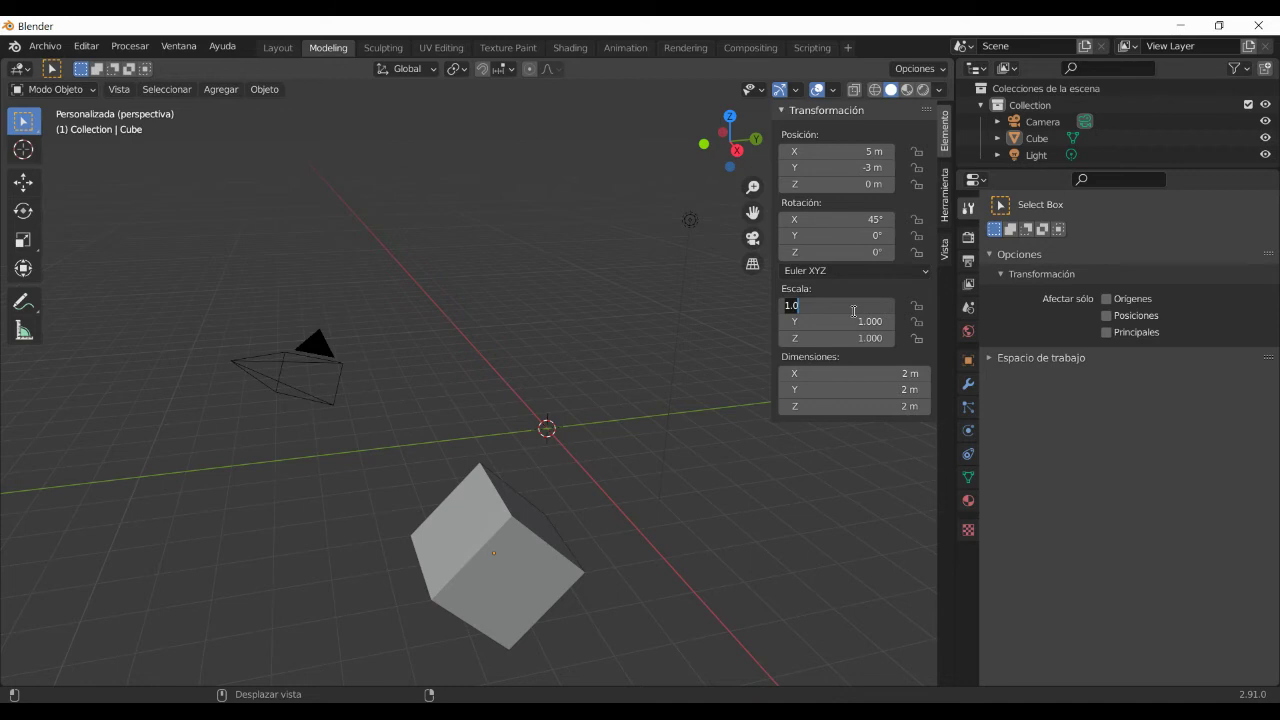
pyautogui.write('2')
pyautogui.press('Return')
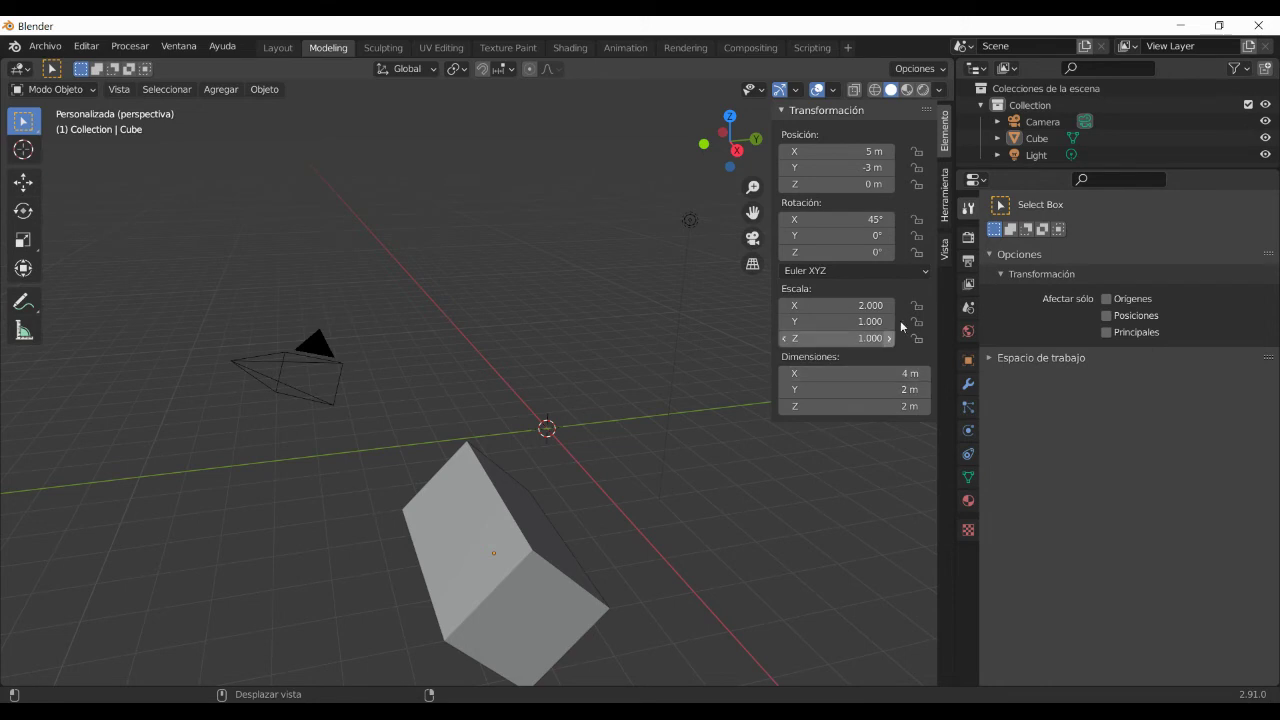
pyautogui.click(946, 200)
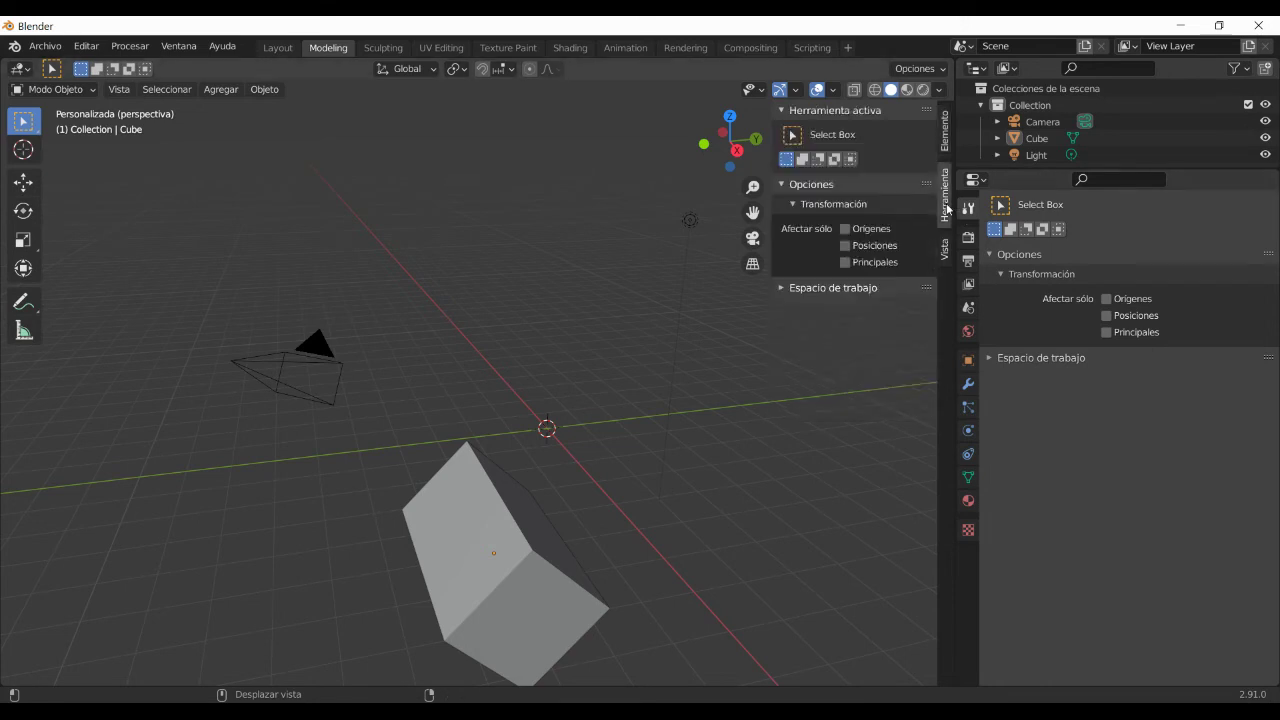
# Show the sidebar View tab and right-click to move the 3D cursor elsewhere.
pyautogui.press('n')
pyautogui.press('n')
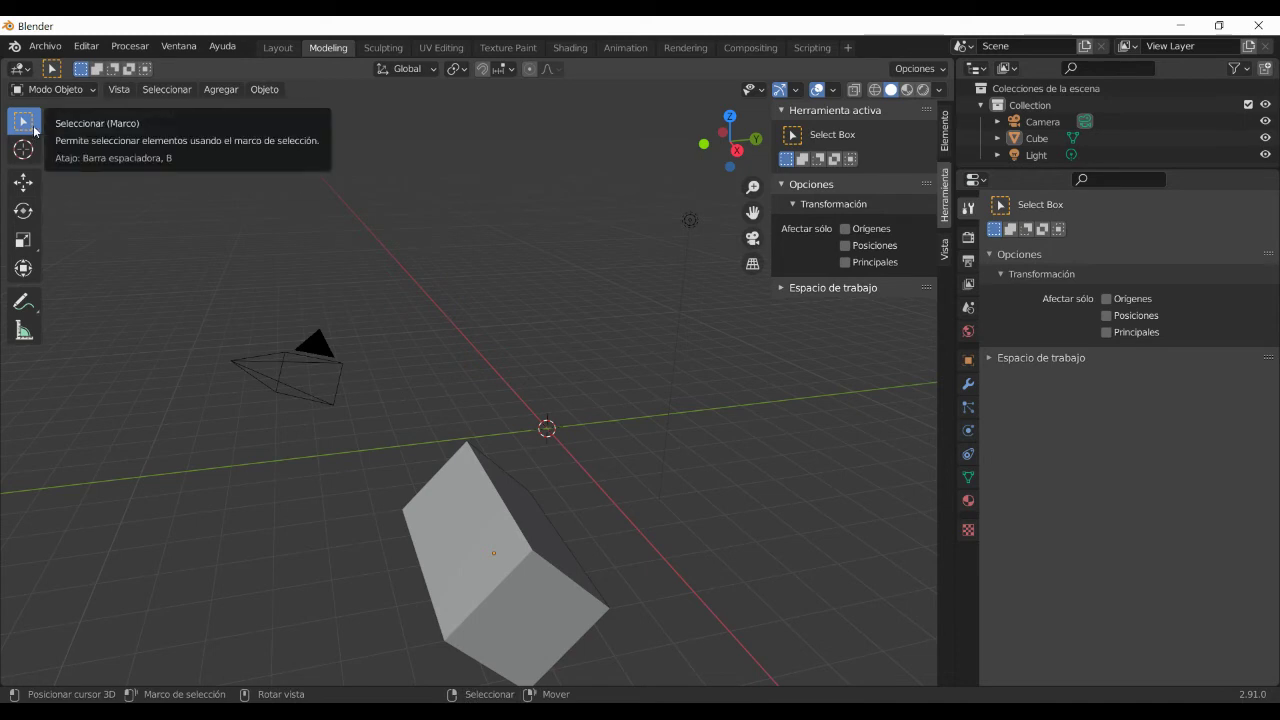
pyautogui.click(944, 252)
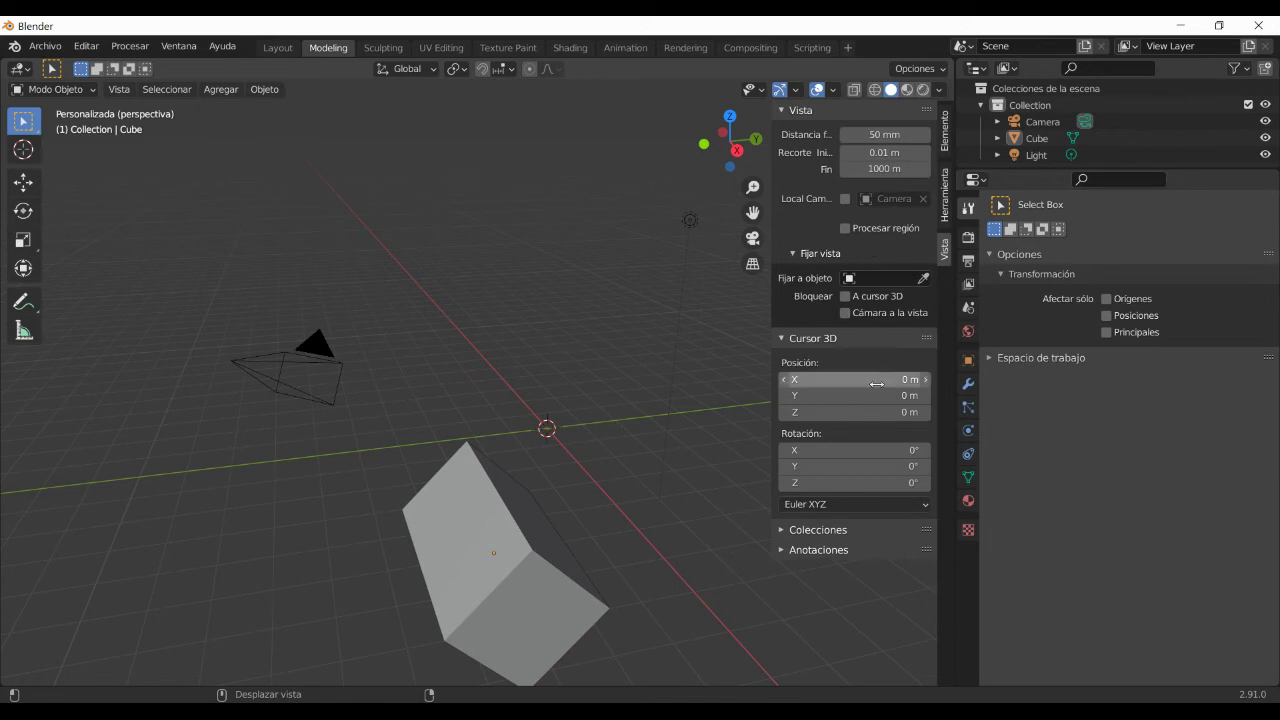
pyautogui.keyDown('shift'); pyautogui.rightClick(495, 249); pyautogui.keyUp('shift')
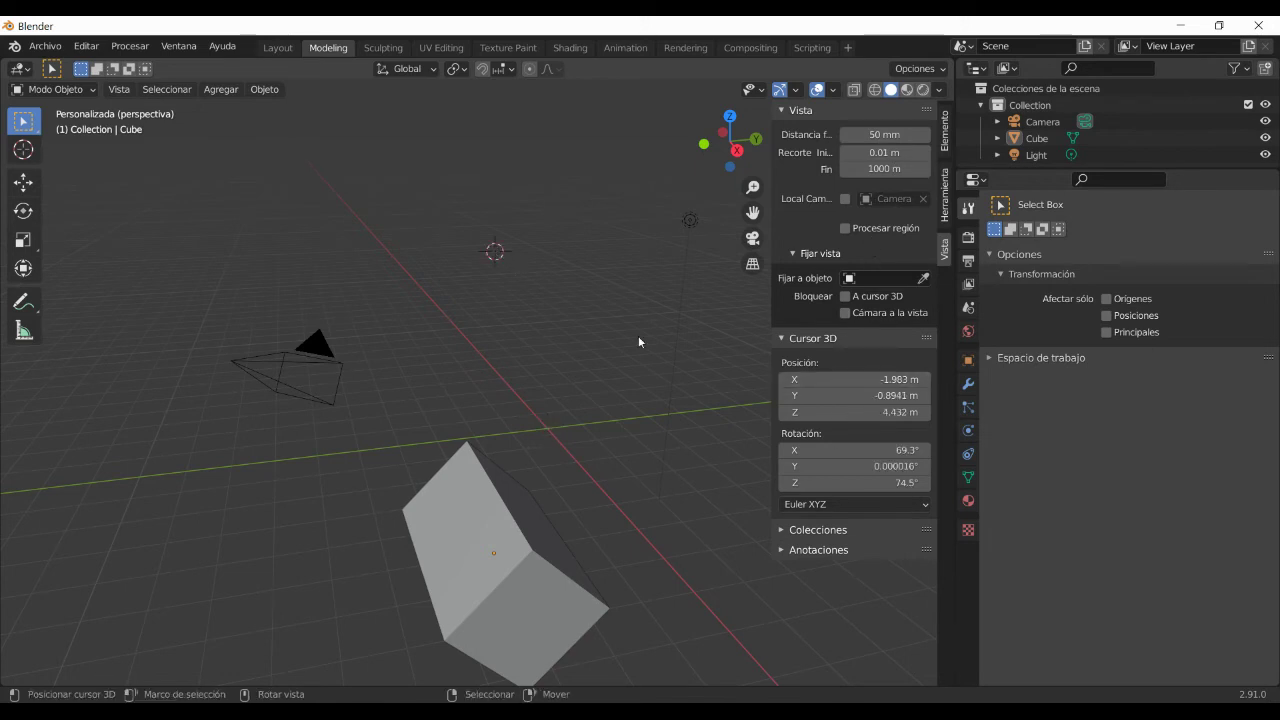
# Reset the 3D cursor location to 0, 0, 0 and return to the Item tab.
pyautogui.click(882, 380)
pyautogui.write('0')
pyautogui.press('Tab')
pyautogui.write('0')
pyautogui.press('Tab')
pyautogui.write('0')
pyautogui.press('Tab')
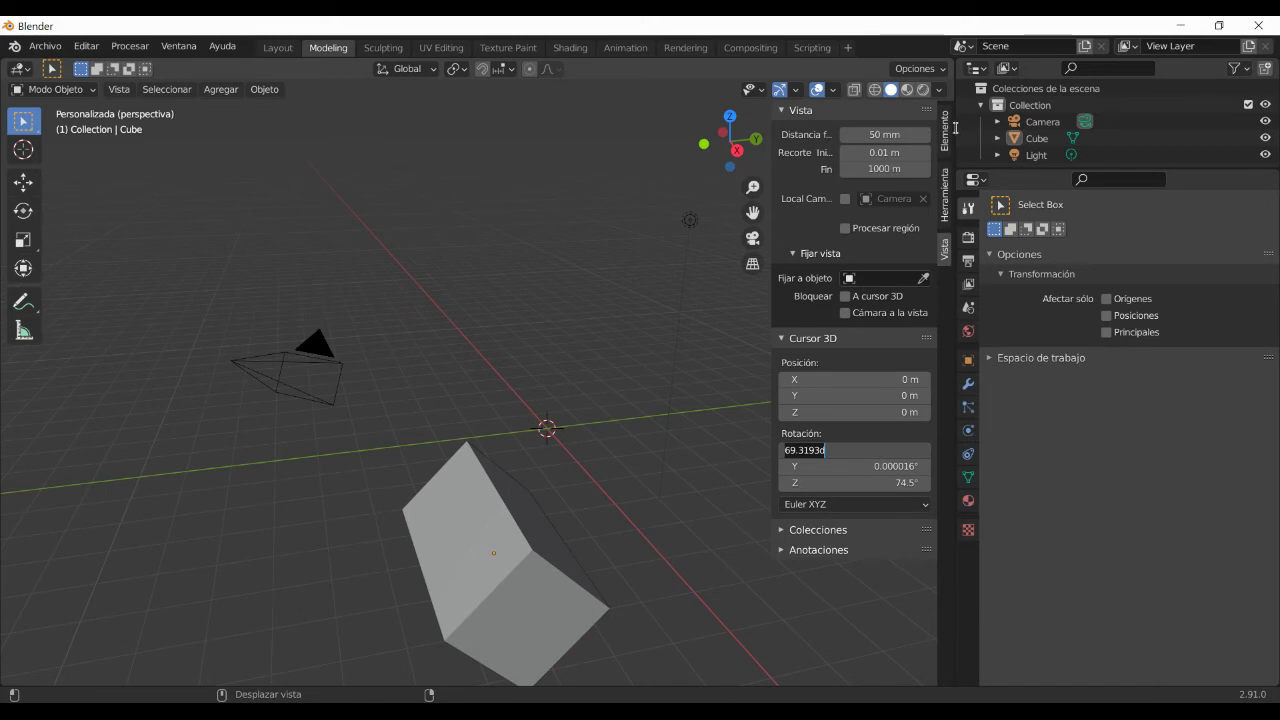
pyautogui.click(945, 131)
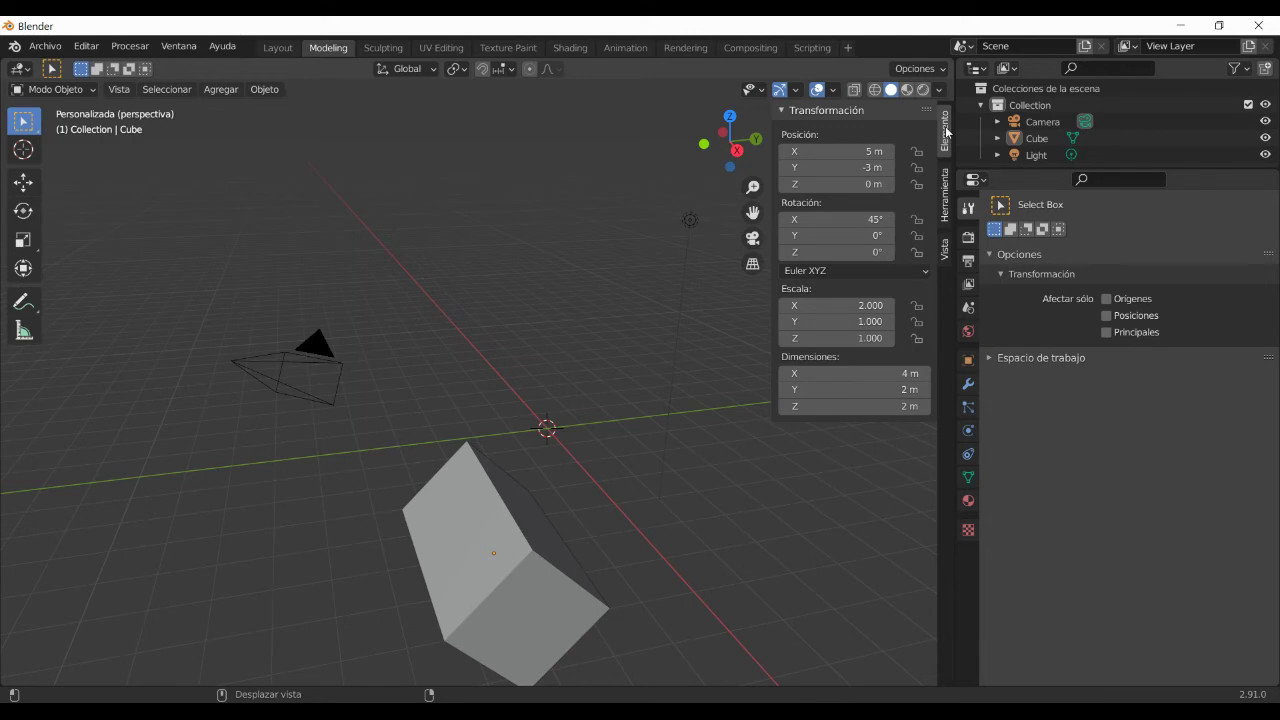
# Toggle the sidebar, browse the Render, World and Material properties, and select the Cube.
pyautogui.press('n')
pyautogui.press('n')
pyautogui.press('n')
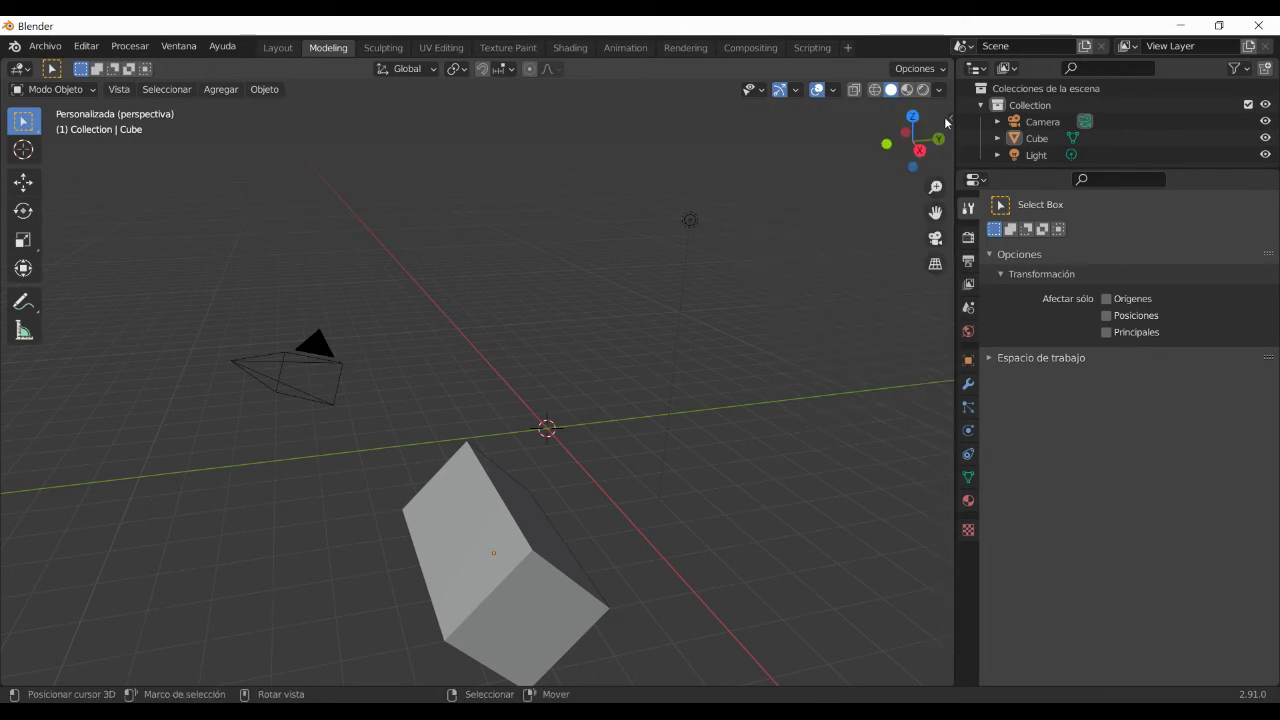
pyautogui.click(951, 119)
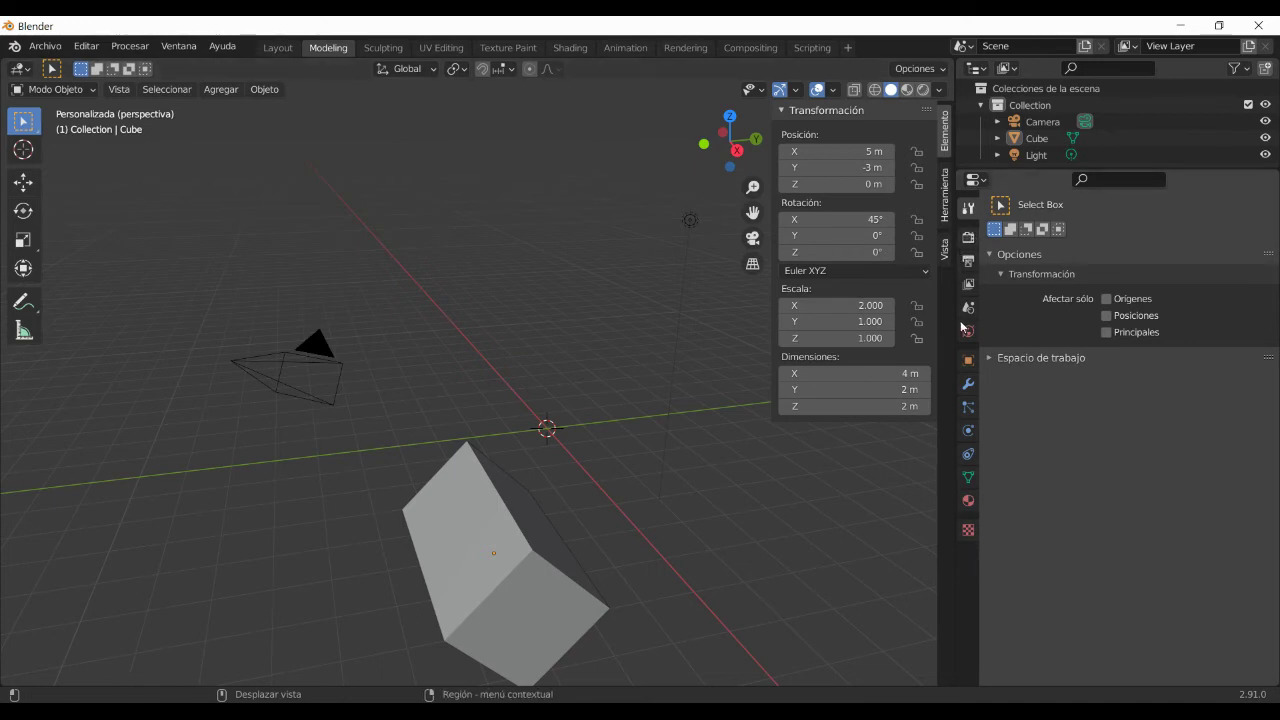
pyautogui.click(967, 240)
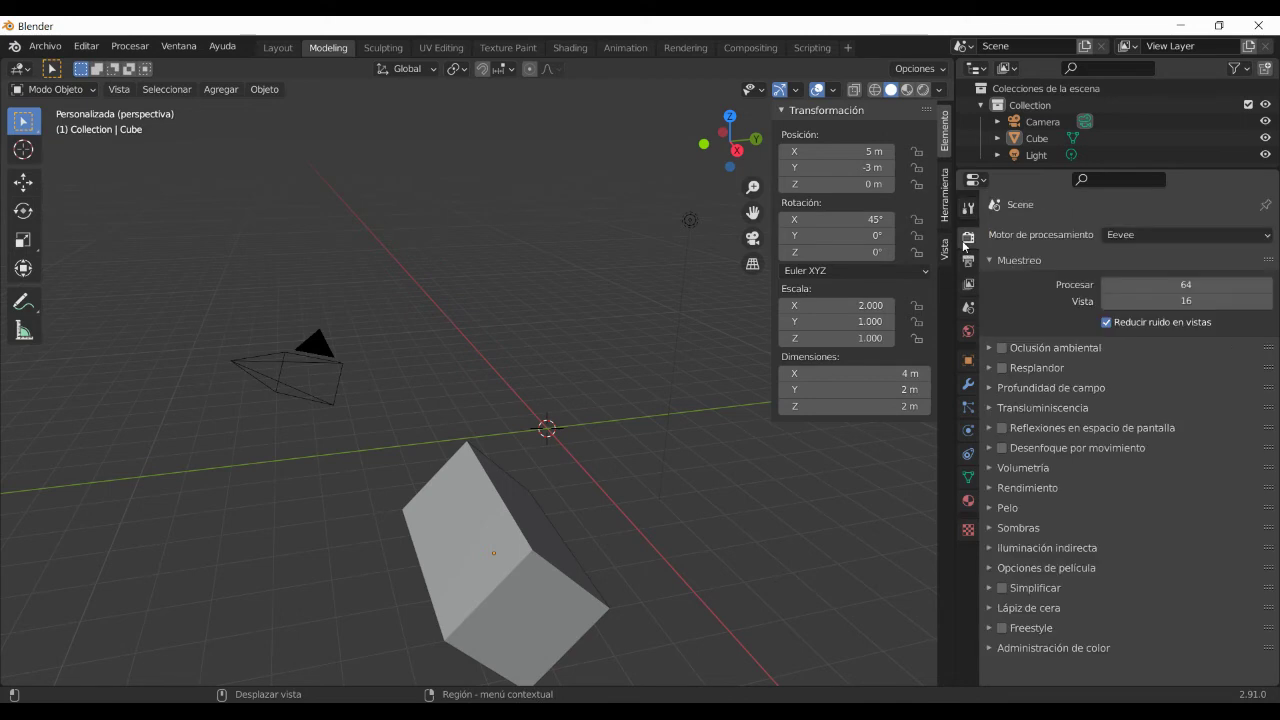
pyautogui.click(968, 331)
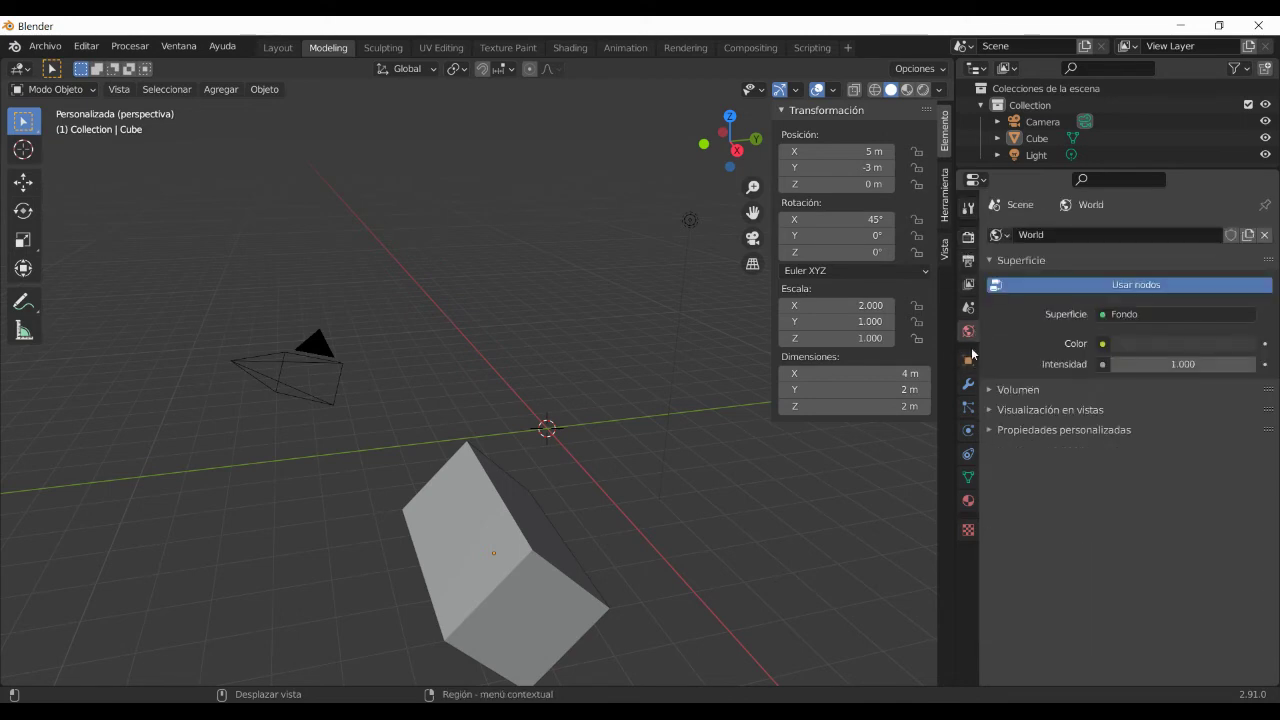
pyautogui.click(968, 500)
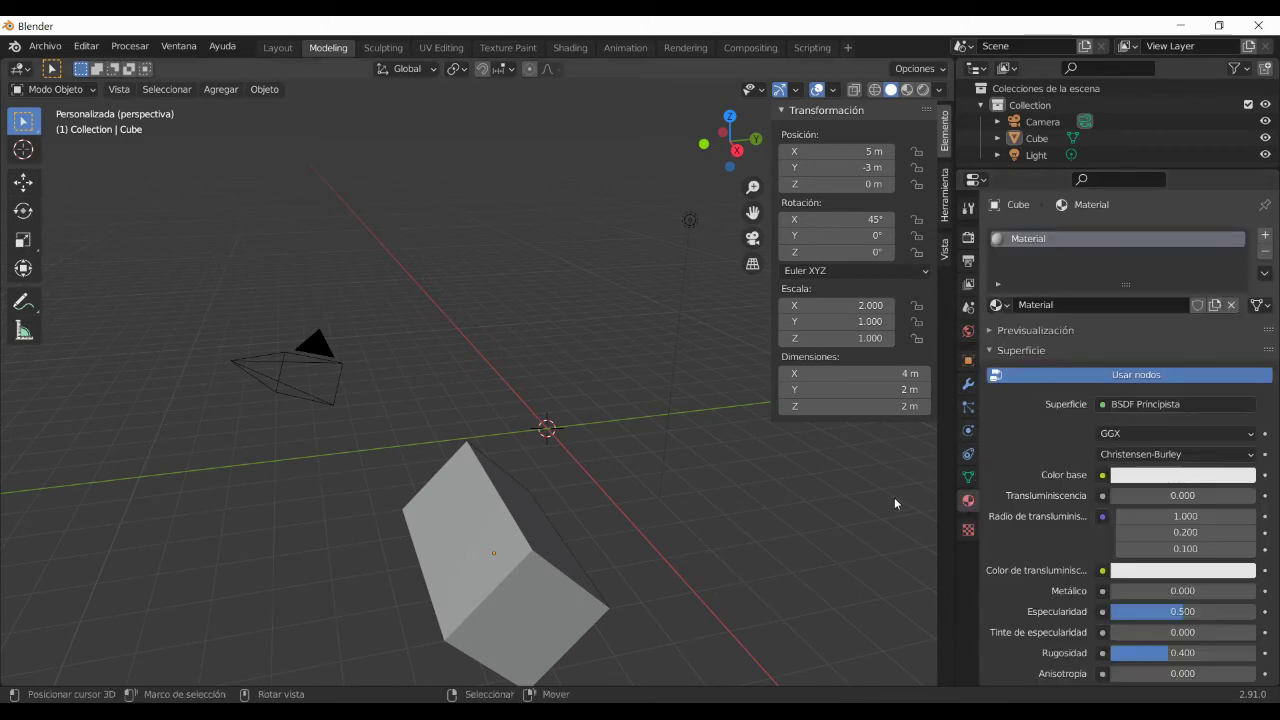
pyautogui.click(468, 593)
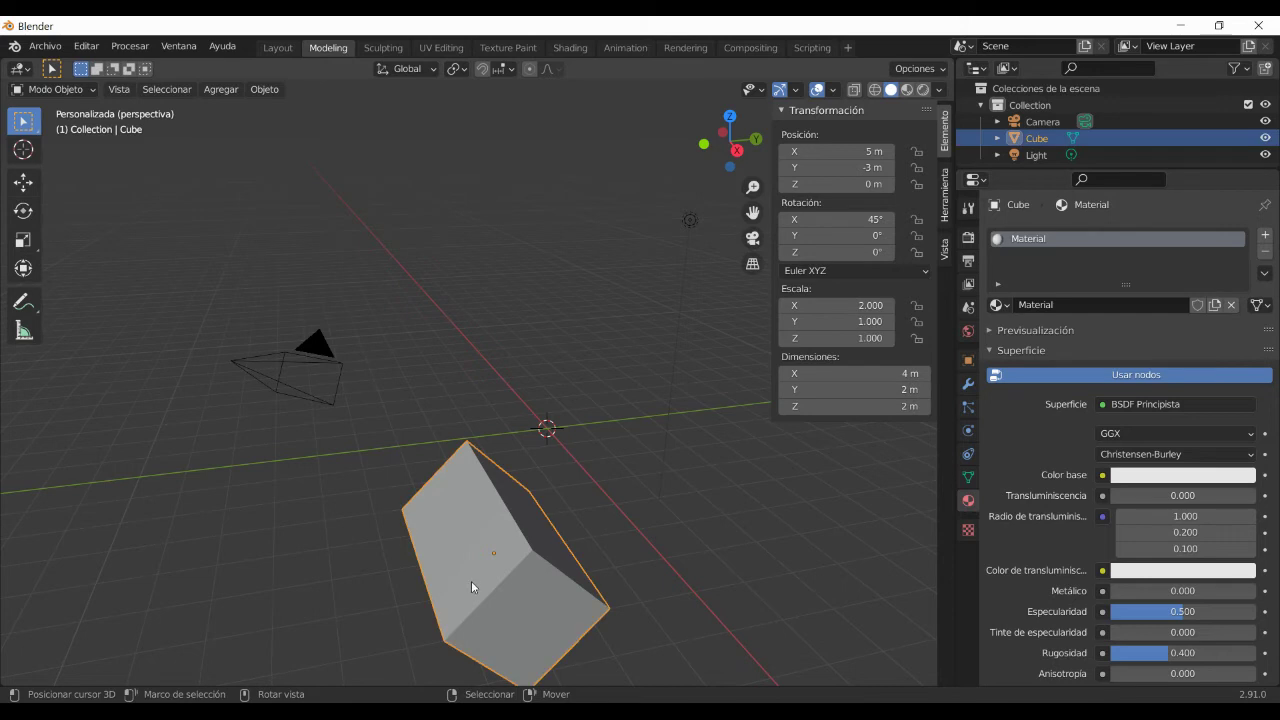
# Recover the last session, then start a new General scene choosing No guardar.
pyautogui.click(42, 50)
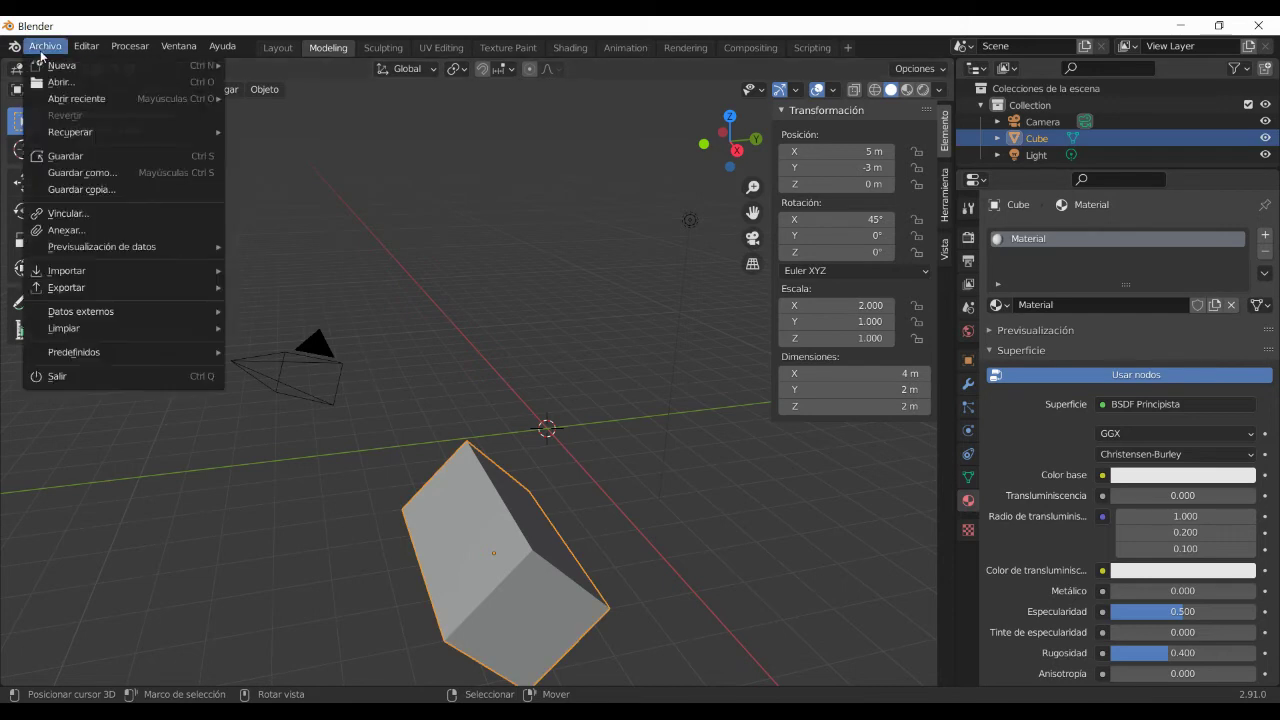
pyautogui.moveTo(70, 132)
pyautogui.click(262, 131)
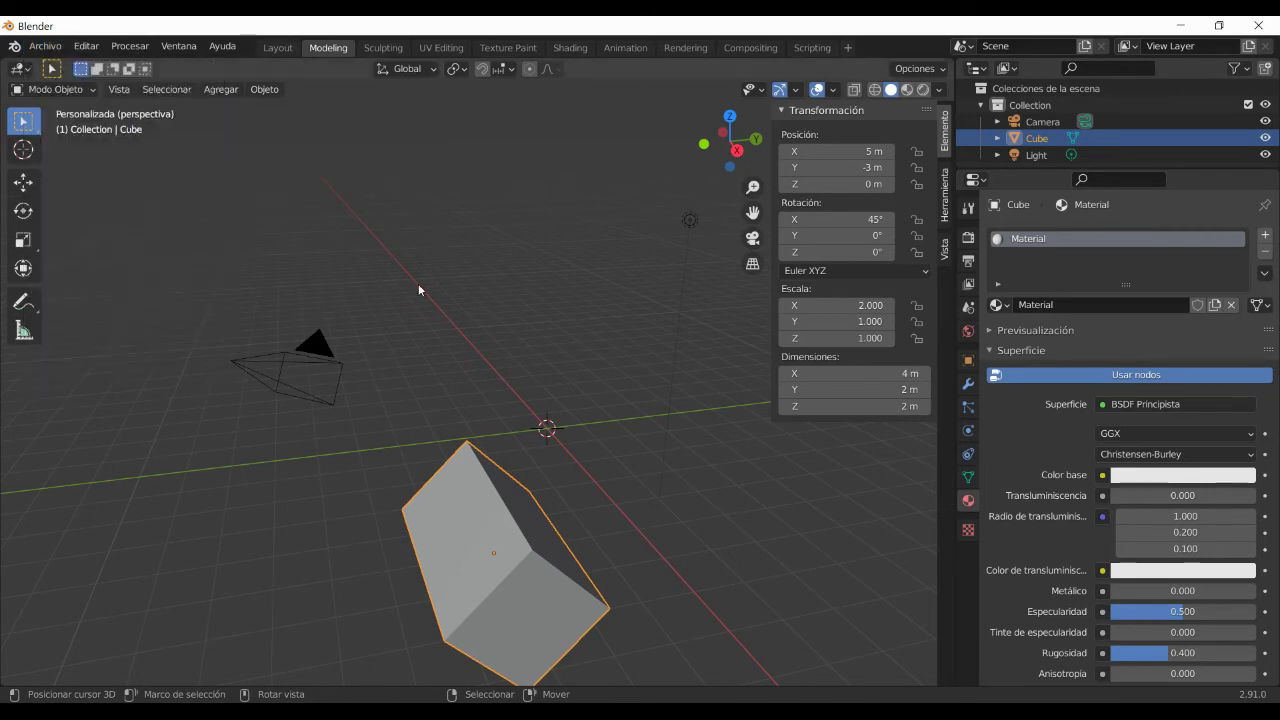
pyautogui.click(44, 47)
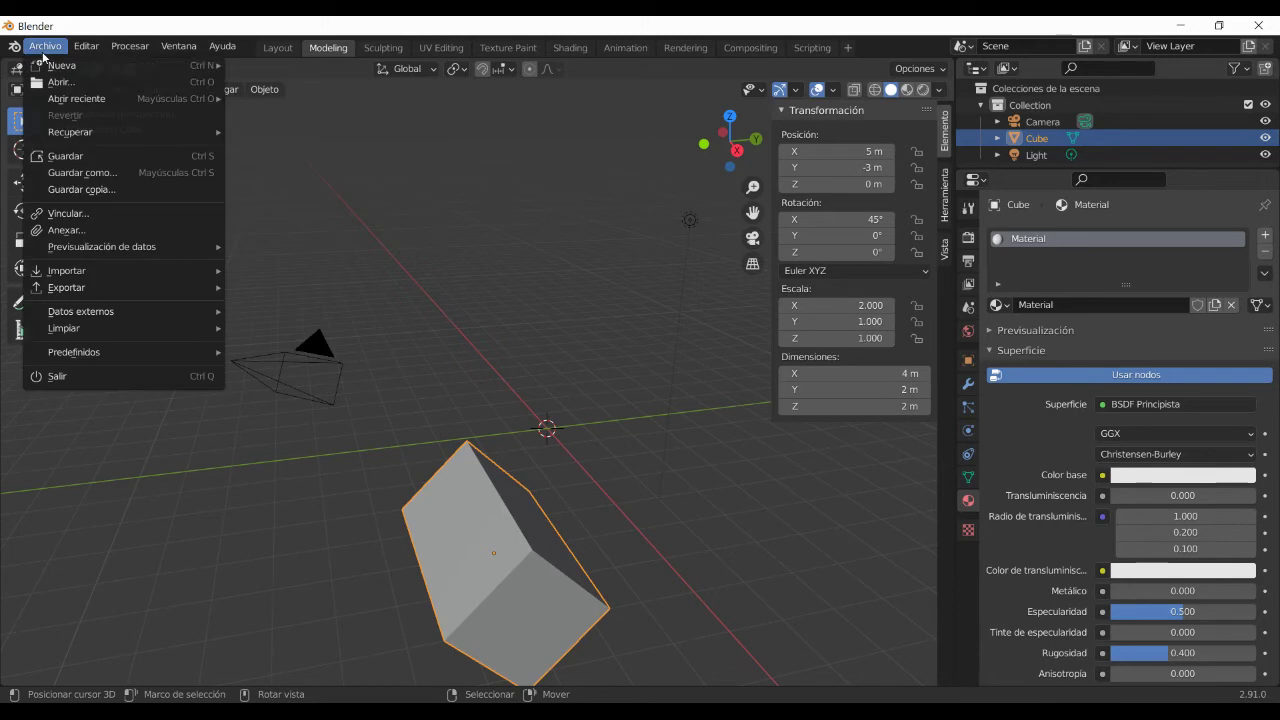
pyautogui.click(252, 66)
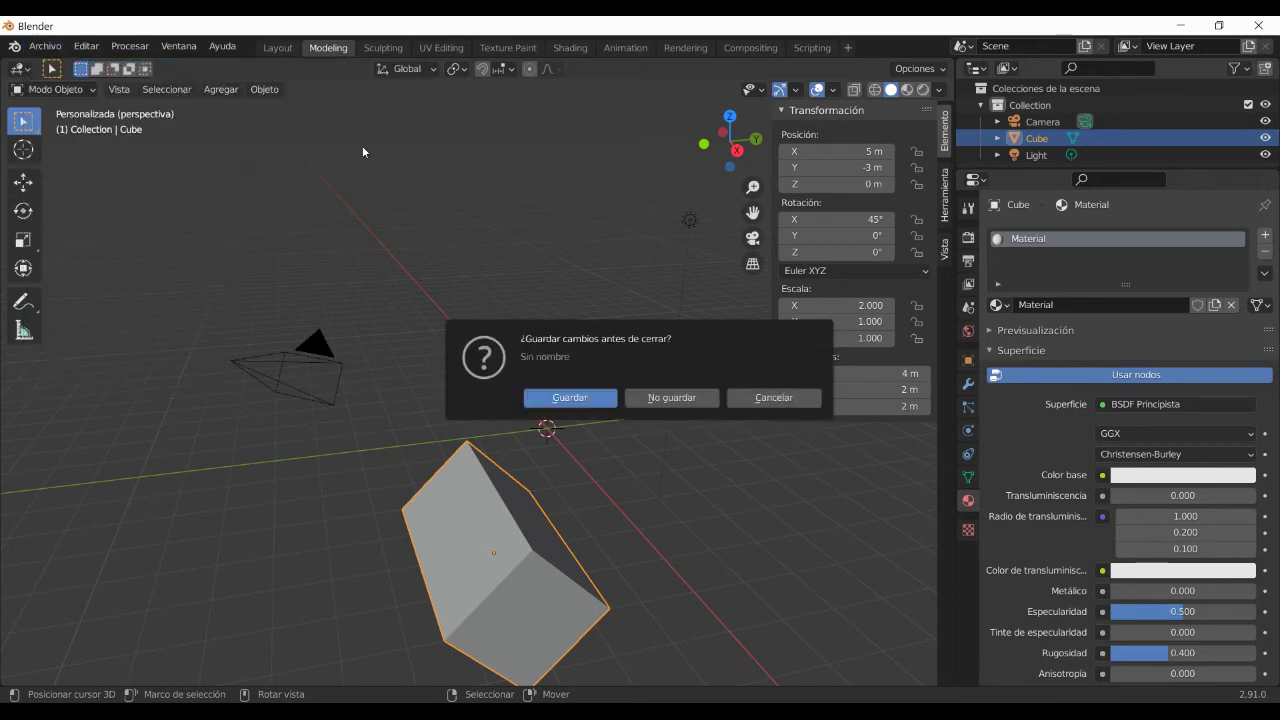
pyautogui.click(685, 404)
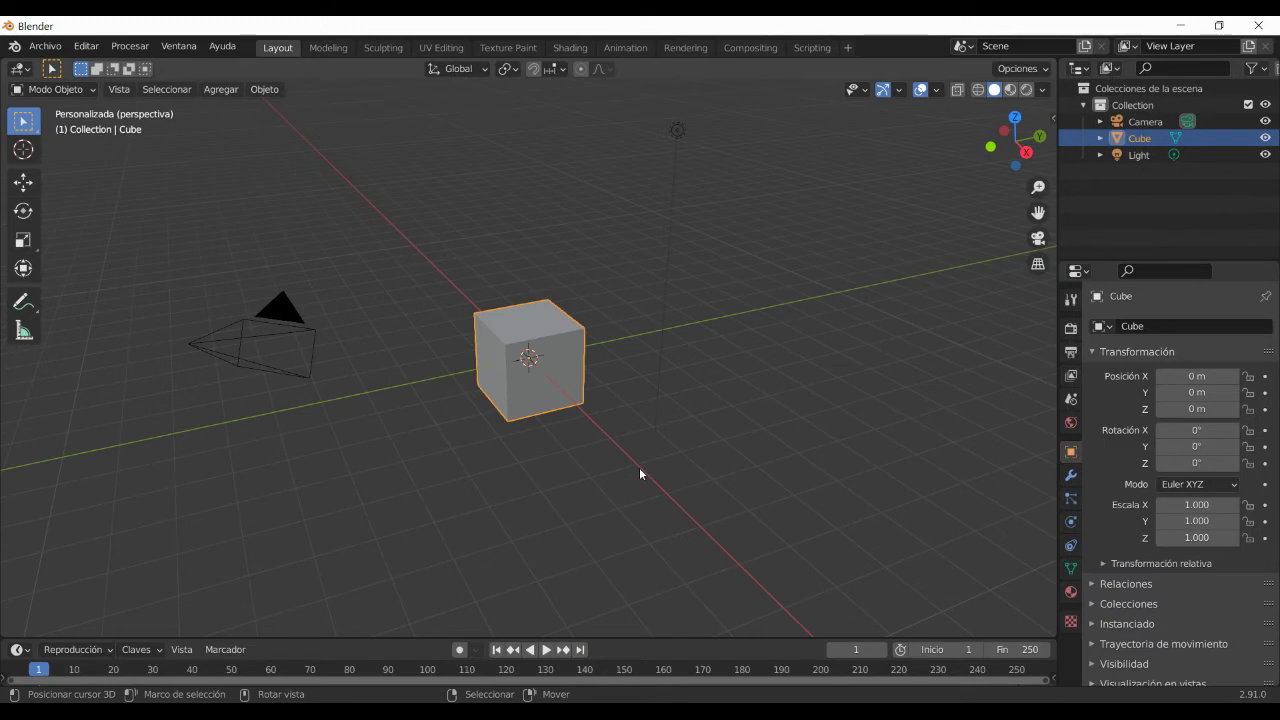
# Zoom out on the scene and click the floor to try placing the 3D cursor.
pyautogui.scroll(1, 639, 472)
pyautogui.scroll(-1, 626, 449)
pyautogui.scroll(-1, 626, 449)
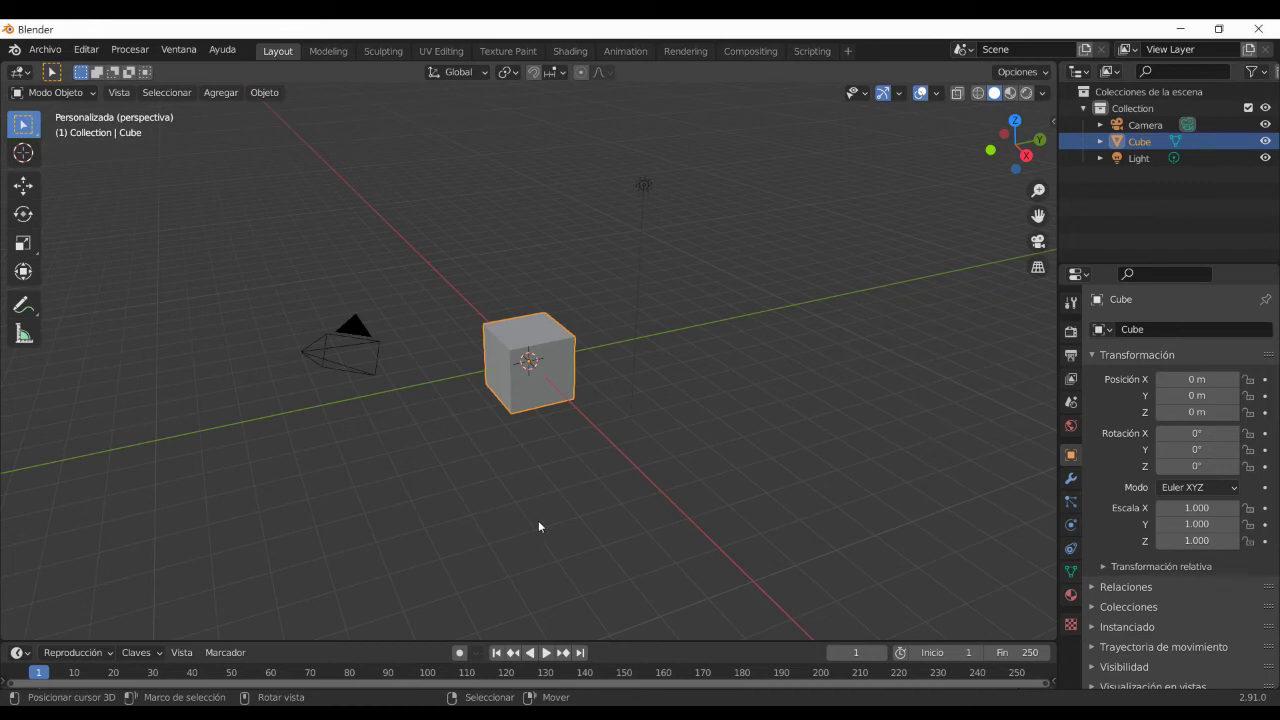
pyautogui.scroll(-4, 566, 484)
pyautogui.click(562, 440)
# Zoom back in and right-click the floor to set the 3D cursor left of the cube.
pyautogui.scroll(3, 558, 448)
pyautogui.scroll(1, 558, 448)
pyautogui.scroll(5, 559, 455)
pyautogui.scroll(-3, 559, 455)
pyautogui.scroll(-3, 559, 455)
pyautogui.scroll(-2, 559, 455)
pyautogui.scroll(5, 559, 455)
pyautogui.scroll(4, 559, 455)
pyautogui.scroll(-4, 559, 455)
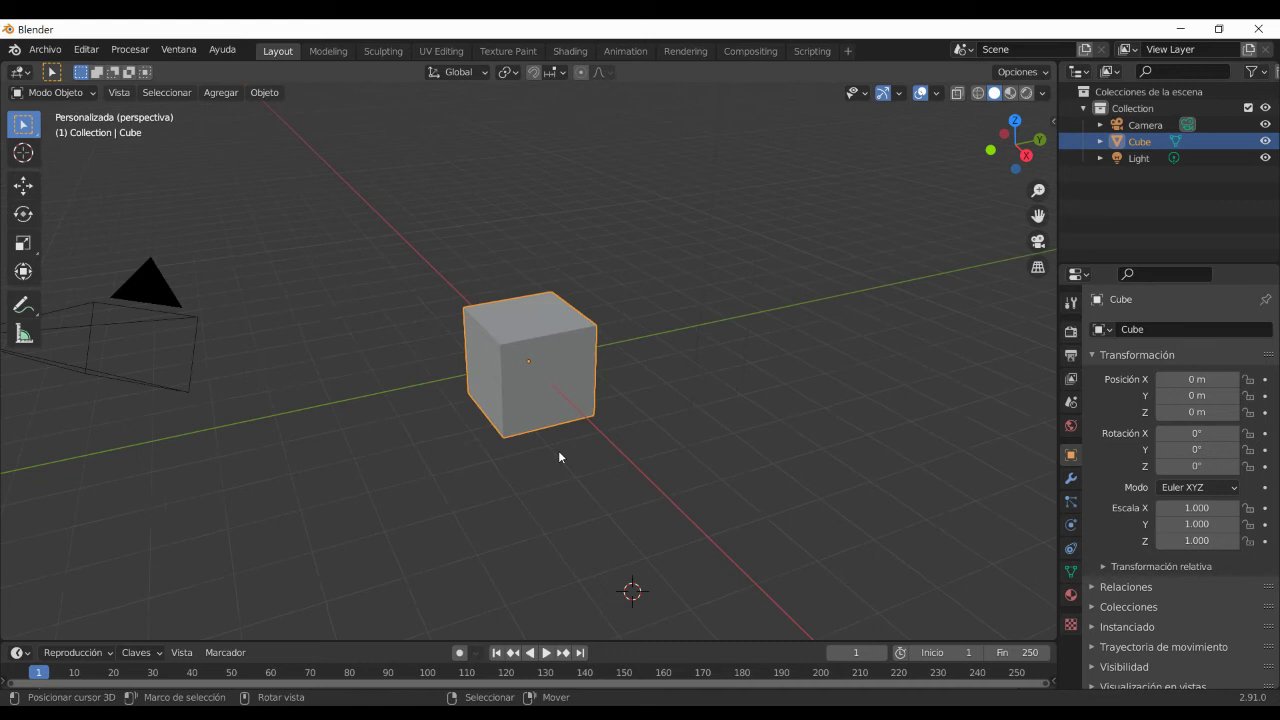
pyautogui.scroll(-3, 559, 455)
pyautogui.scroll(-1, 559, 456)
pyautogui.scroll(3, 559, 456)
pyautogui.scroll(2, 559, 456)
pyautogui.scroll(1, 559, 456)
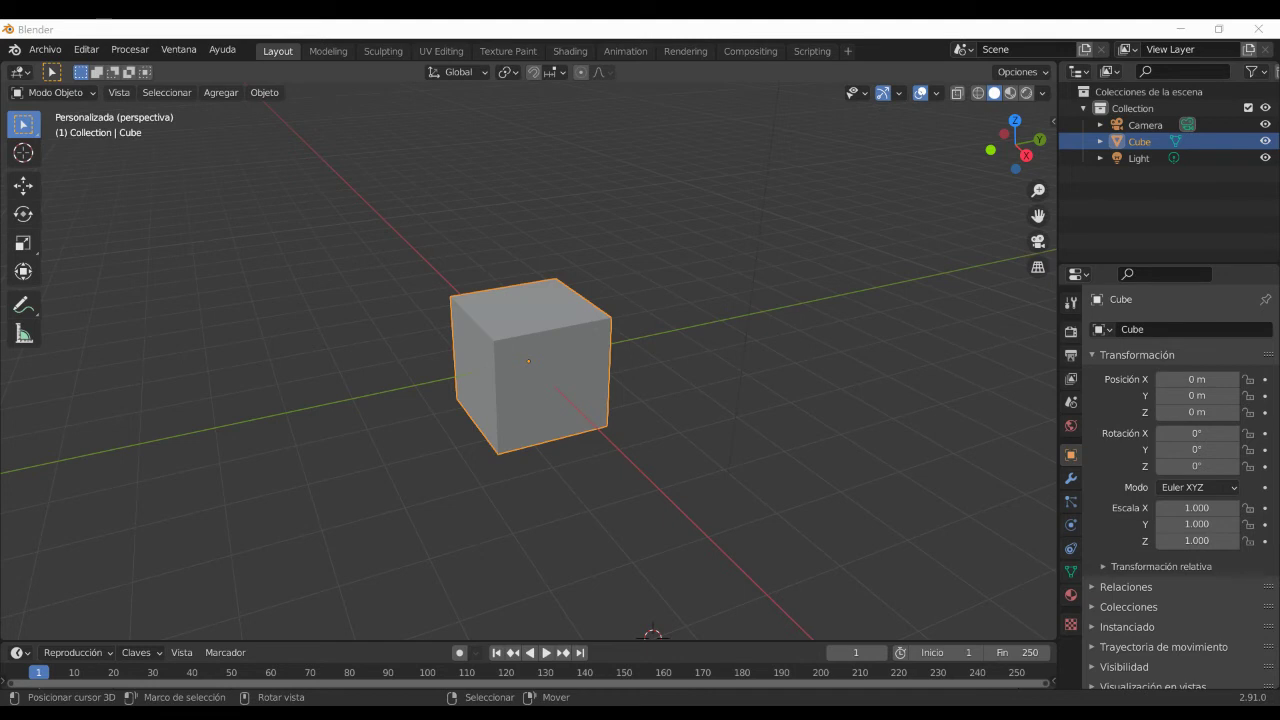
pyautogui.keyDown('shift'); pyautogui.rightClick(683, 262); pyautogui.keyUp('shift')
pyautogui.keyDown('shift'); pyautogui.rightClick(358, 216); pyautogui.keyUp('shift')
pyautogui.keyDown('shift'); pyautogui.rightClick(243, 354); pyautogui.keyUp('shift')
pyautogui.keyDown('shift'); pyautogui.rightClick(859, 150); pyautogui.keyUp('shift')
# Add a Cilindro mesh at the 3D cursor beside the cube, then move the cursor and reselect the cube.
pyautogui.keyDown('shift'); pyautogui.rightClick(201, 215); pyautogui.keyUp('shift')
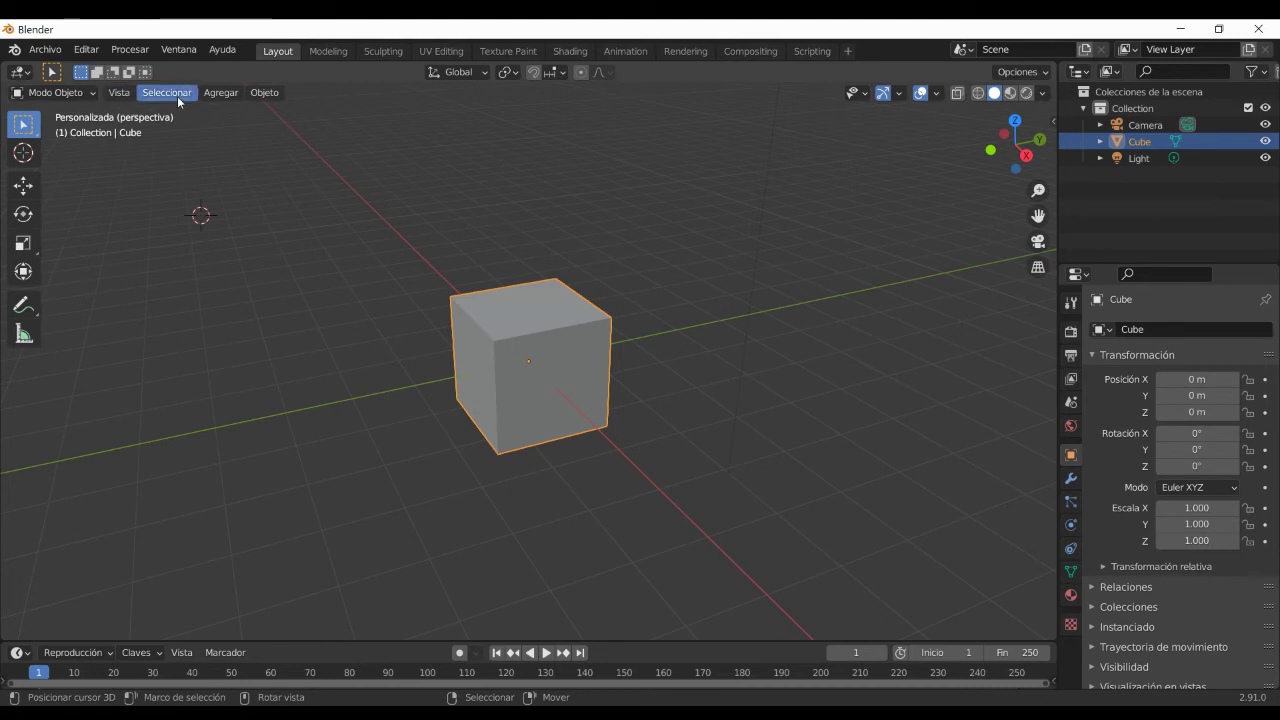
pyautogui.click(217, 97)
pyautogui.keyDown('shift'); pyautogui.rightClick(682, 290); pyautogui.keyUp('shift')
pyautogui.click(220, 92)
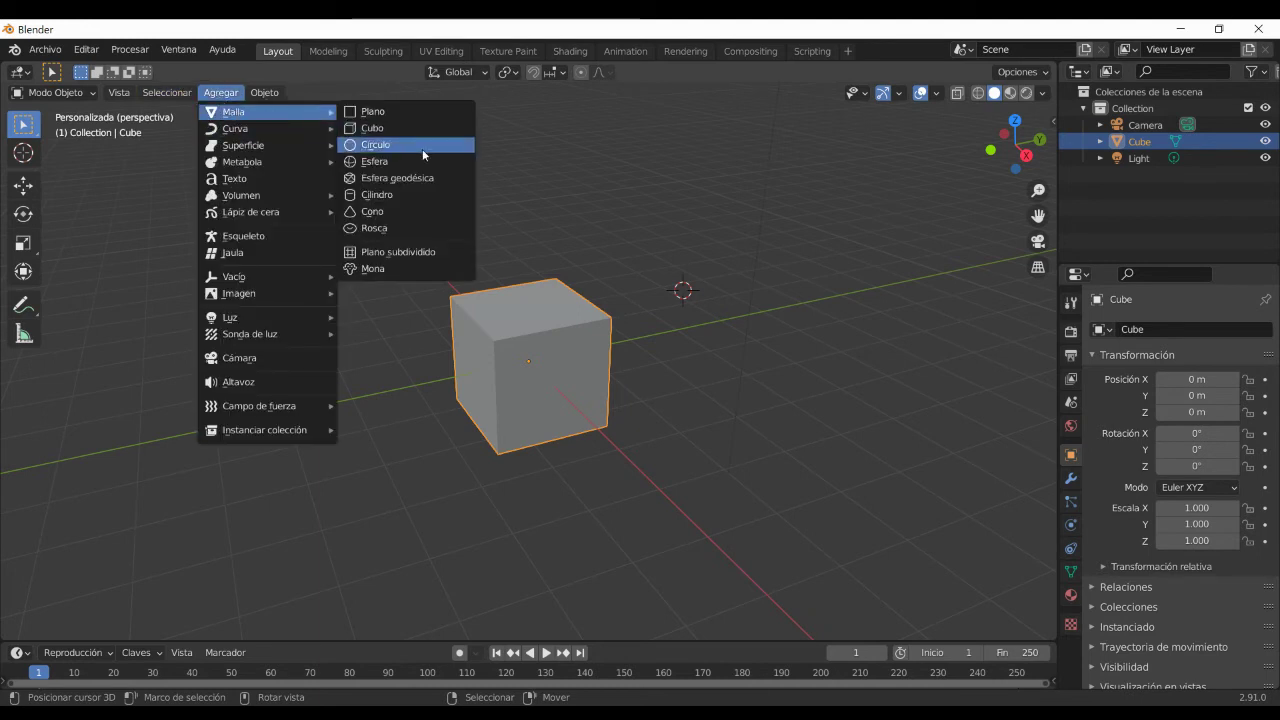
pyautogui.click(390, 194)
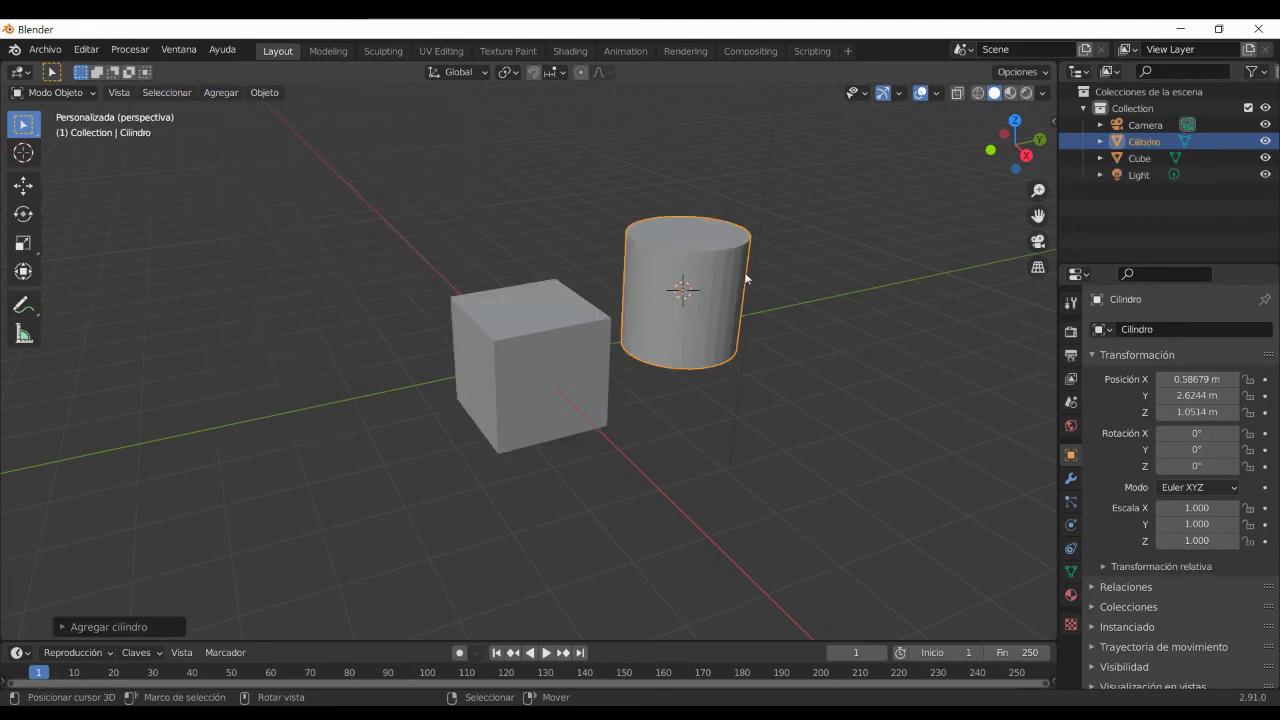
pyautogui.keyDown('shift'); pyautogui.rightClick(292, 223); pyautogui.keyUp('shift')
pyautogui.click(580, 360)
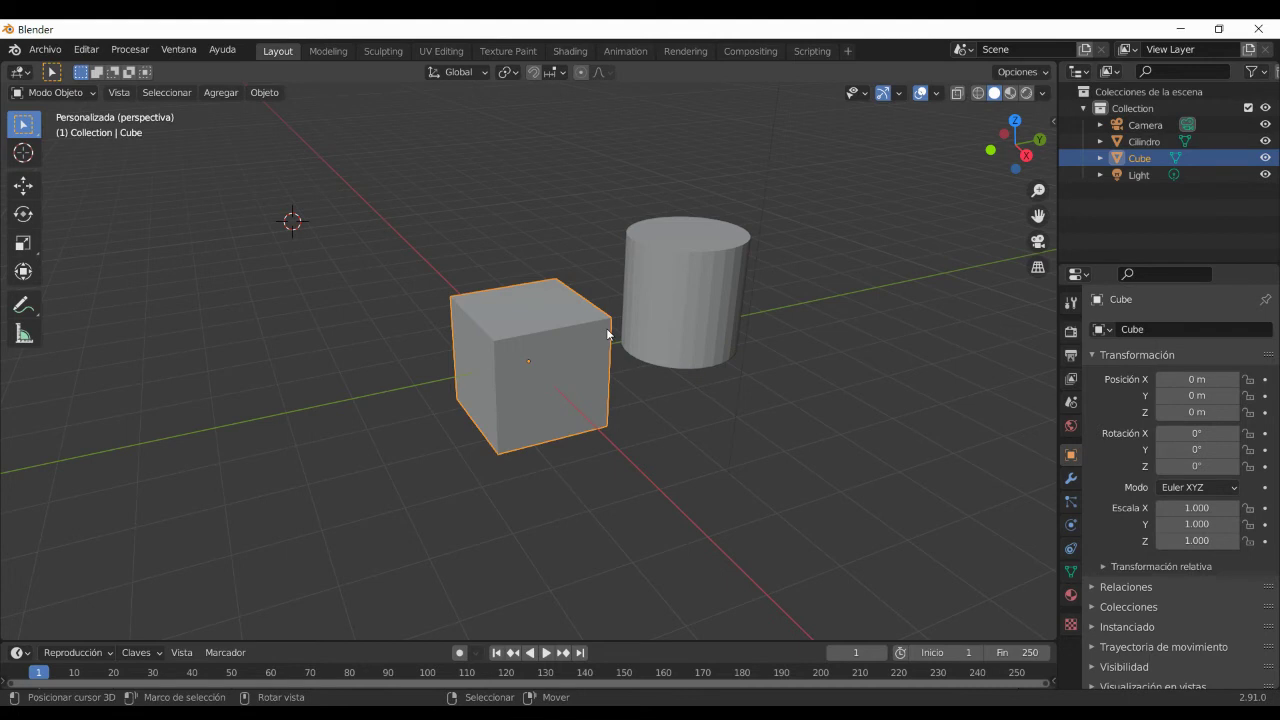
pyautogui.keyDown('shift'); pyautogui.rightClick(310, 262); pyautogui.keyUp('shift')
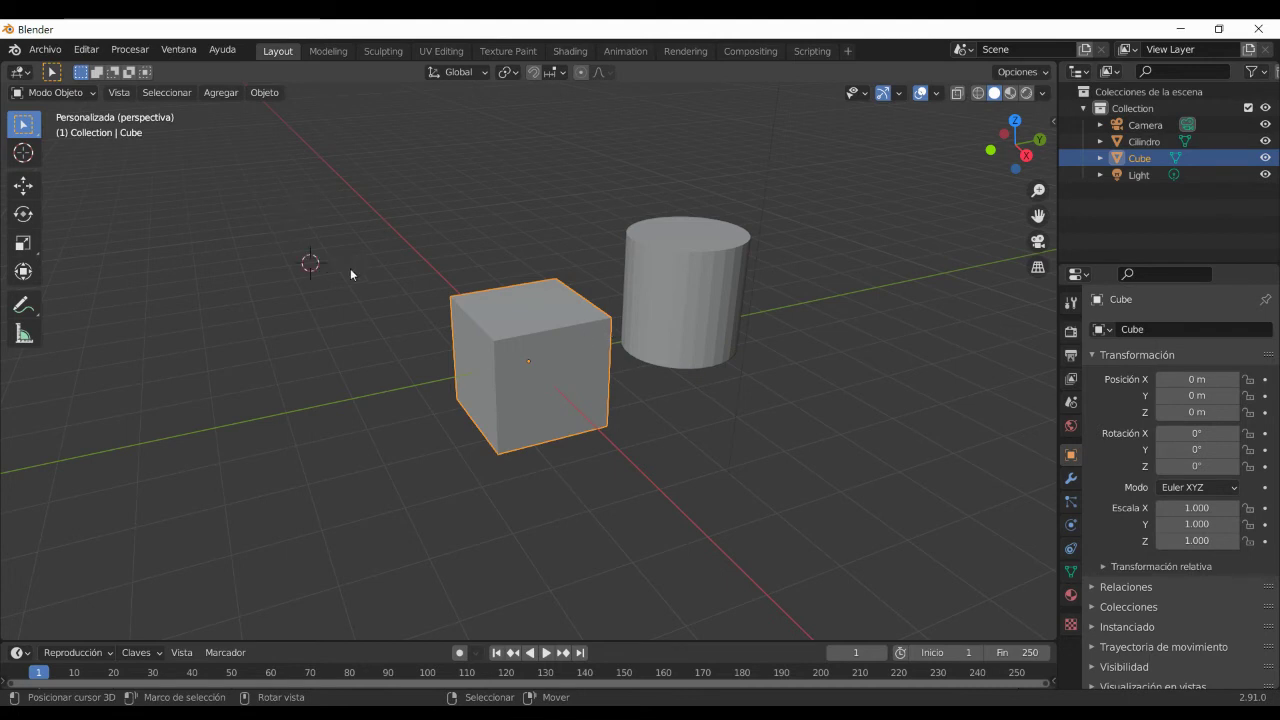
pyautogui.click(679, 272)
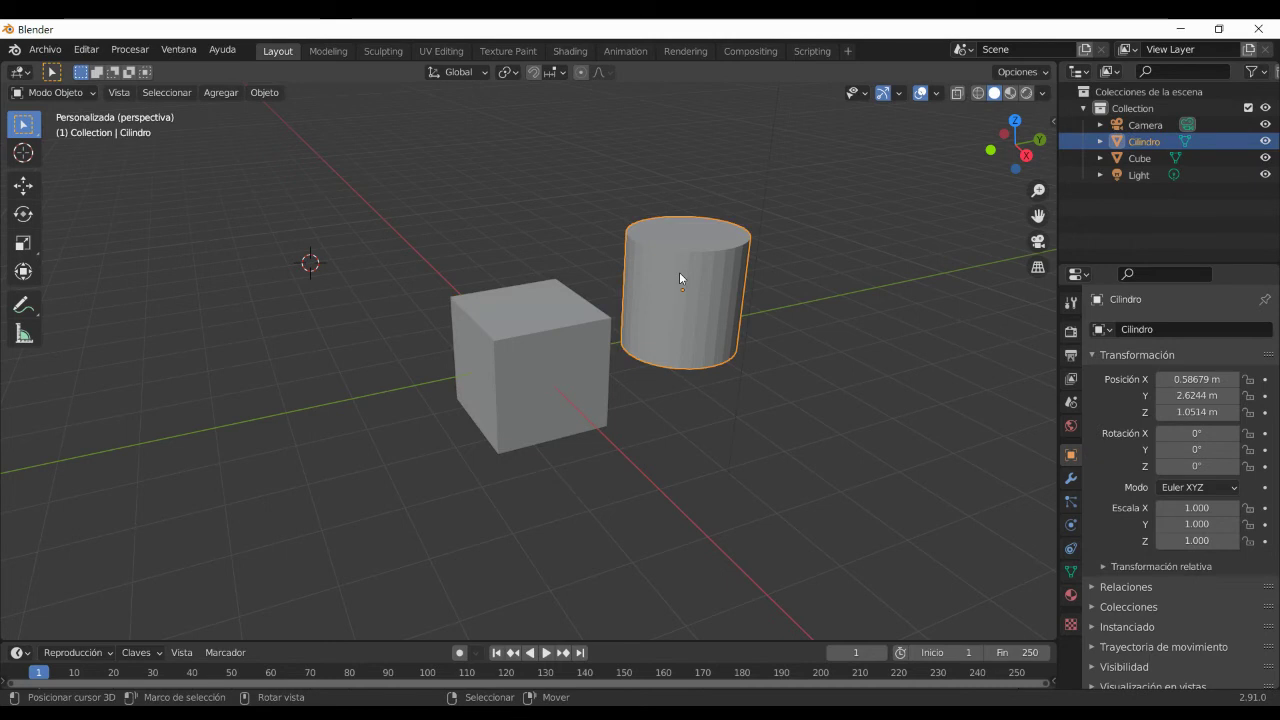
pyautogui.press('g')
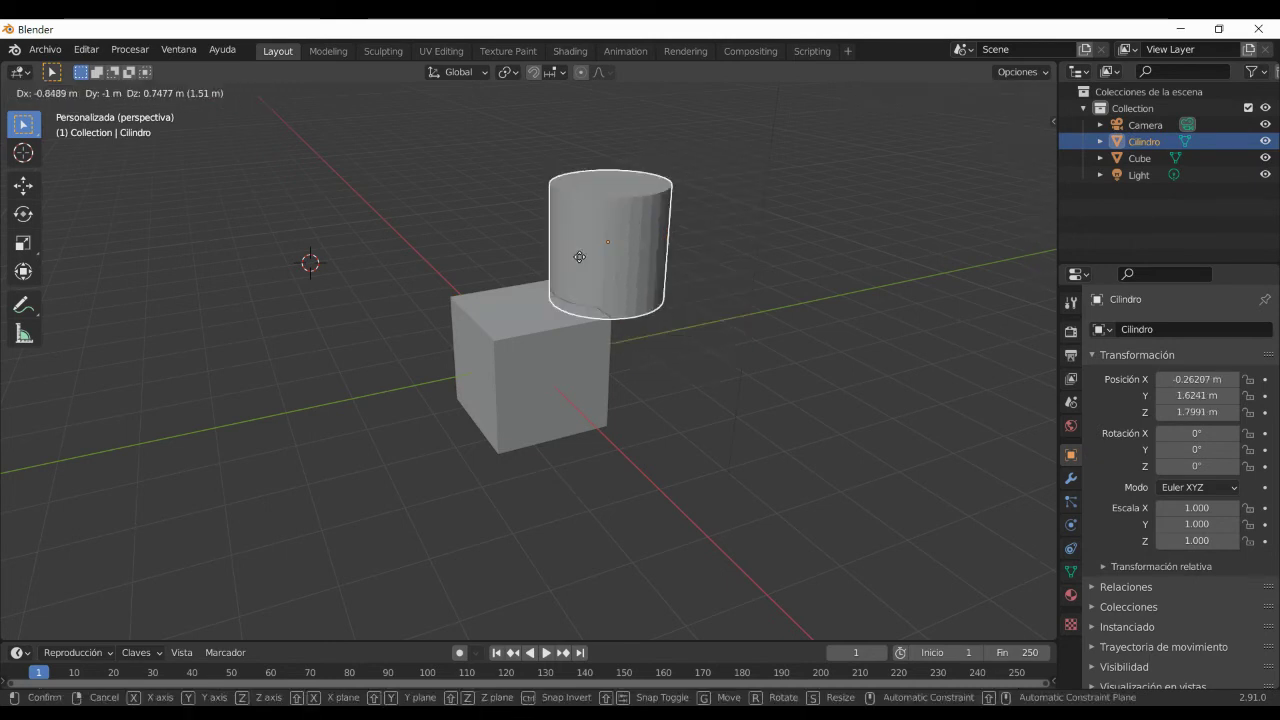
pyautogui.rightClick(756, 251)
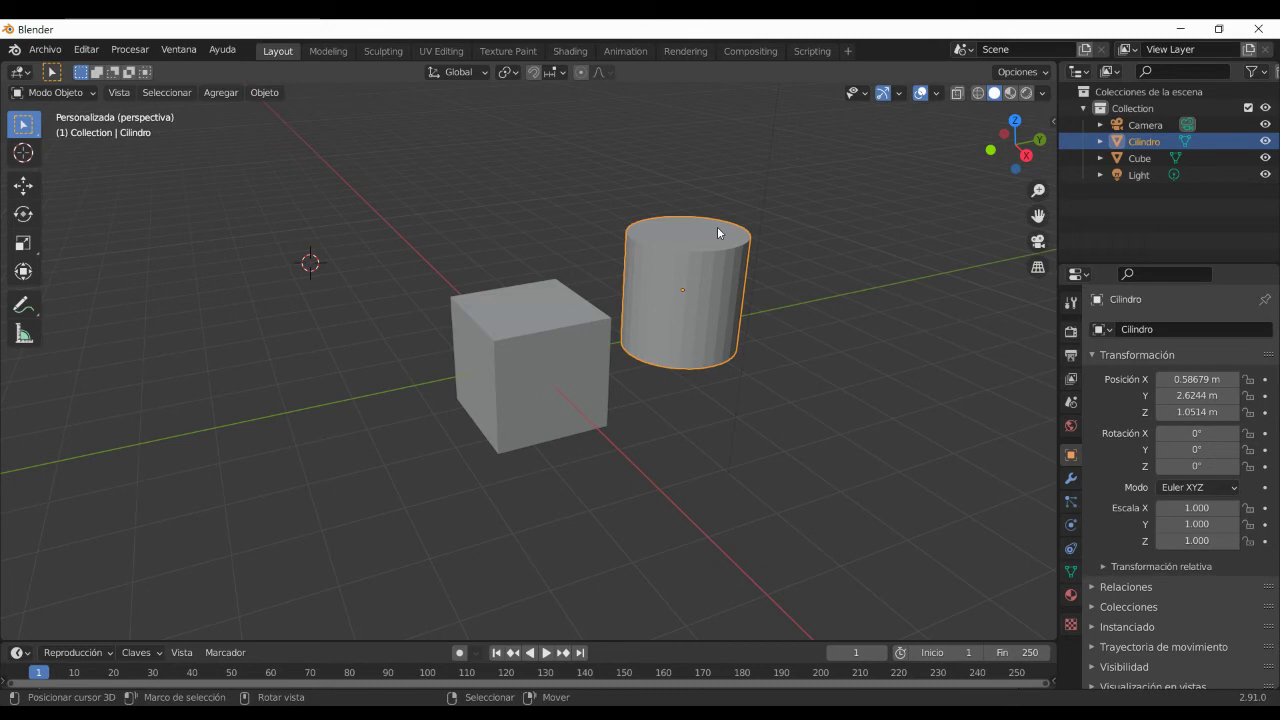
pyautogui.scroll(2, 797, 376)
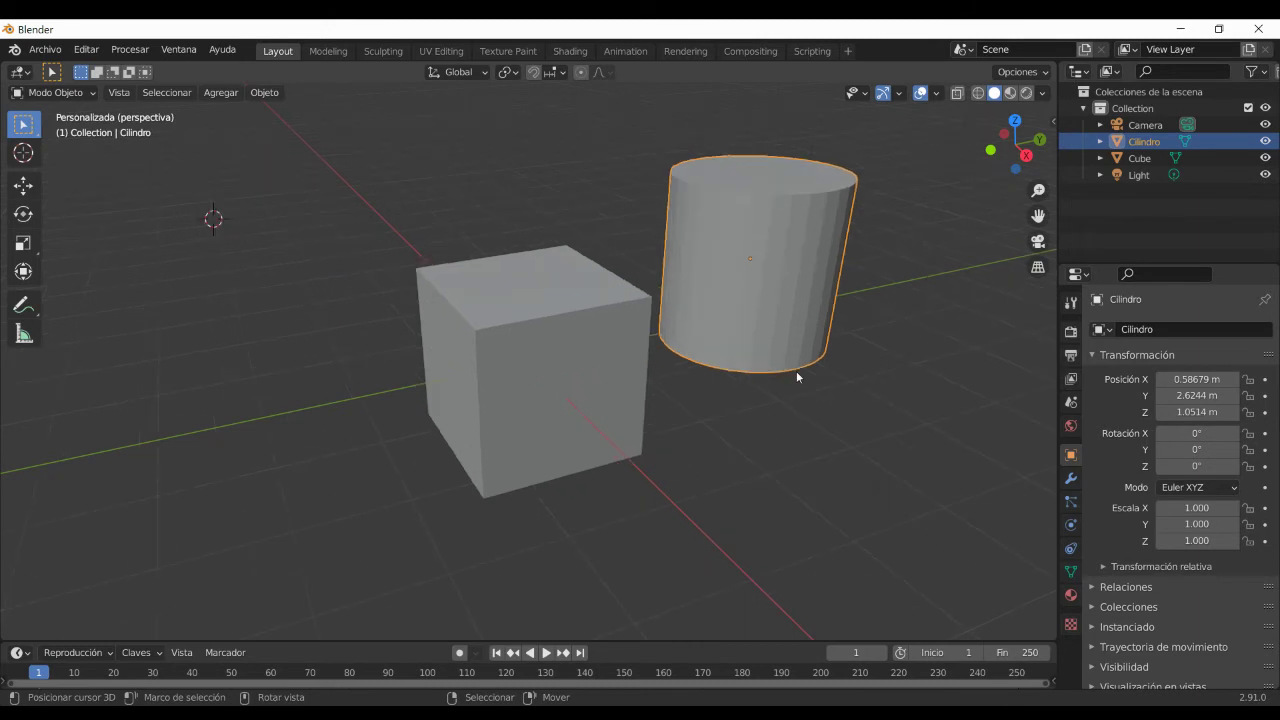
pyautogui.scroll(2, 797, 376)
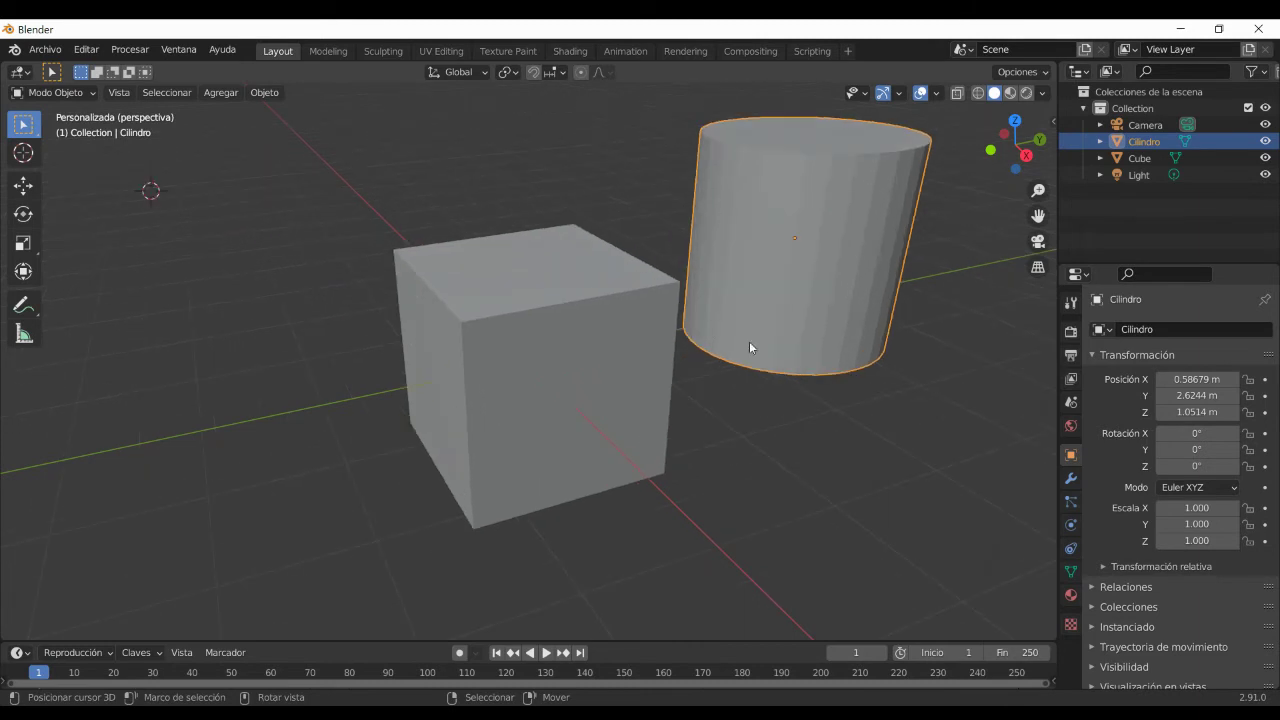
pyautogui.keyDown('shift'); pyautogui.click(565, 372); pyautogui.keyUp('shift')
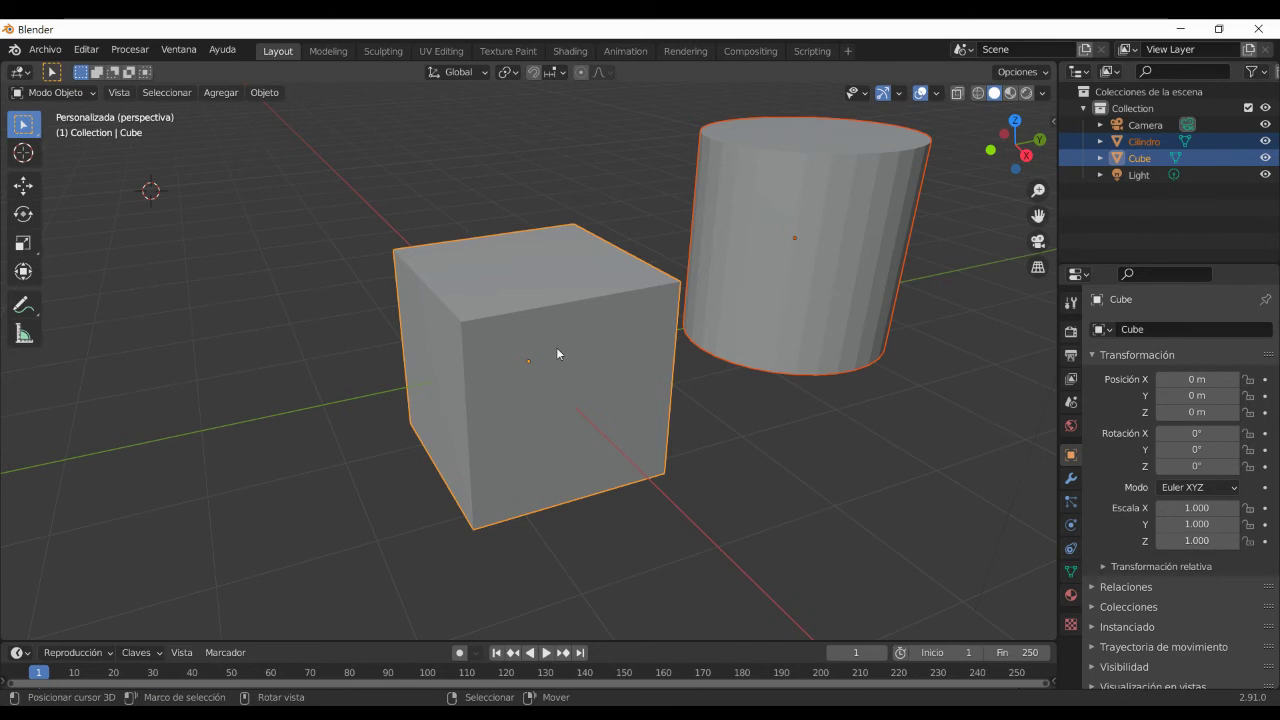
pyautogui.press('g')
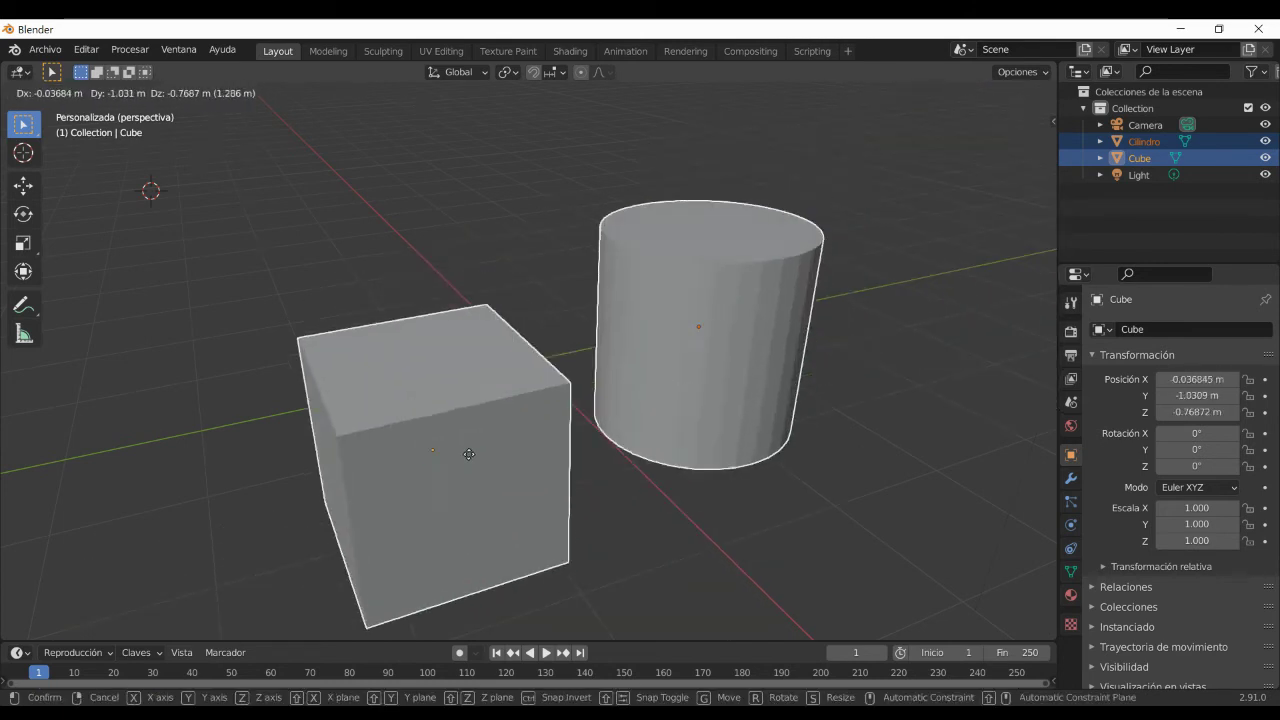
pyautogui.press('Escape')
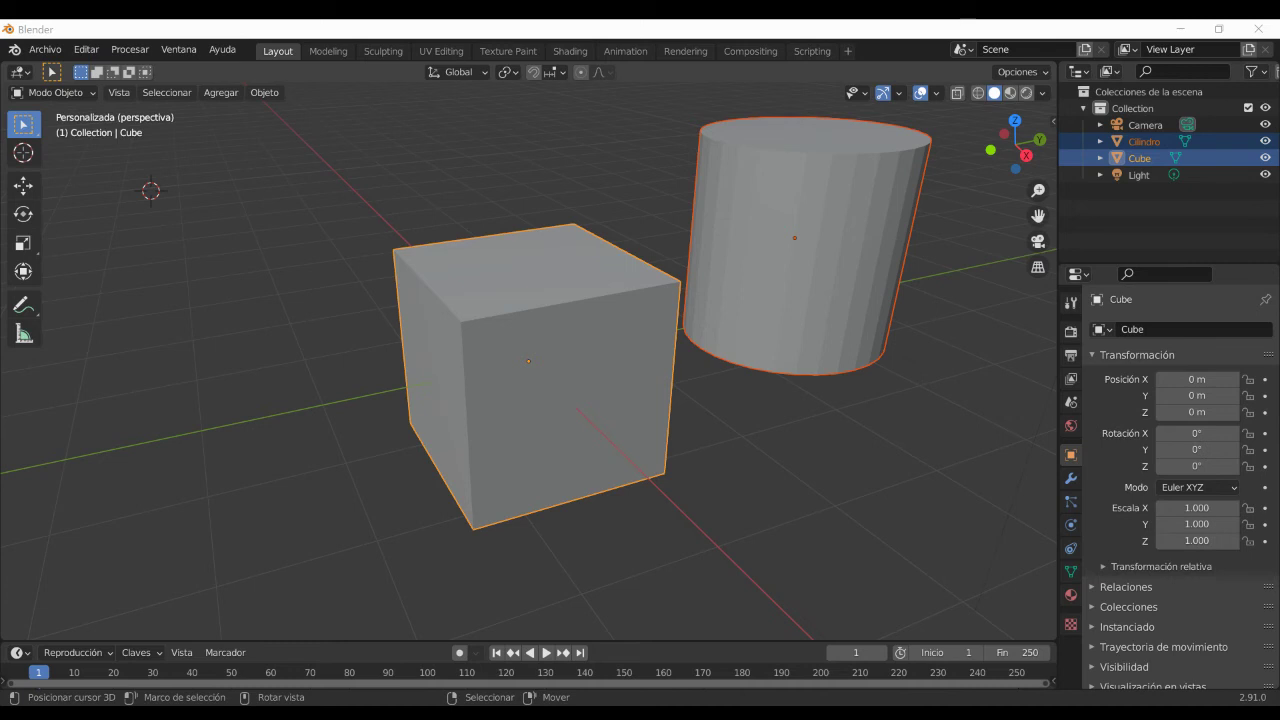
# Orbit around the cube and cylinder, switch to orthographic projection, then snap to top view.
pyautogui.scroll(-3, 669, 394)
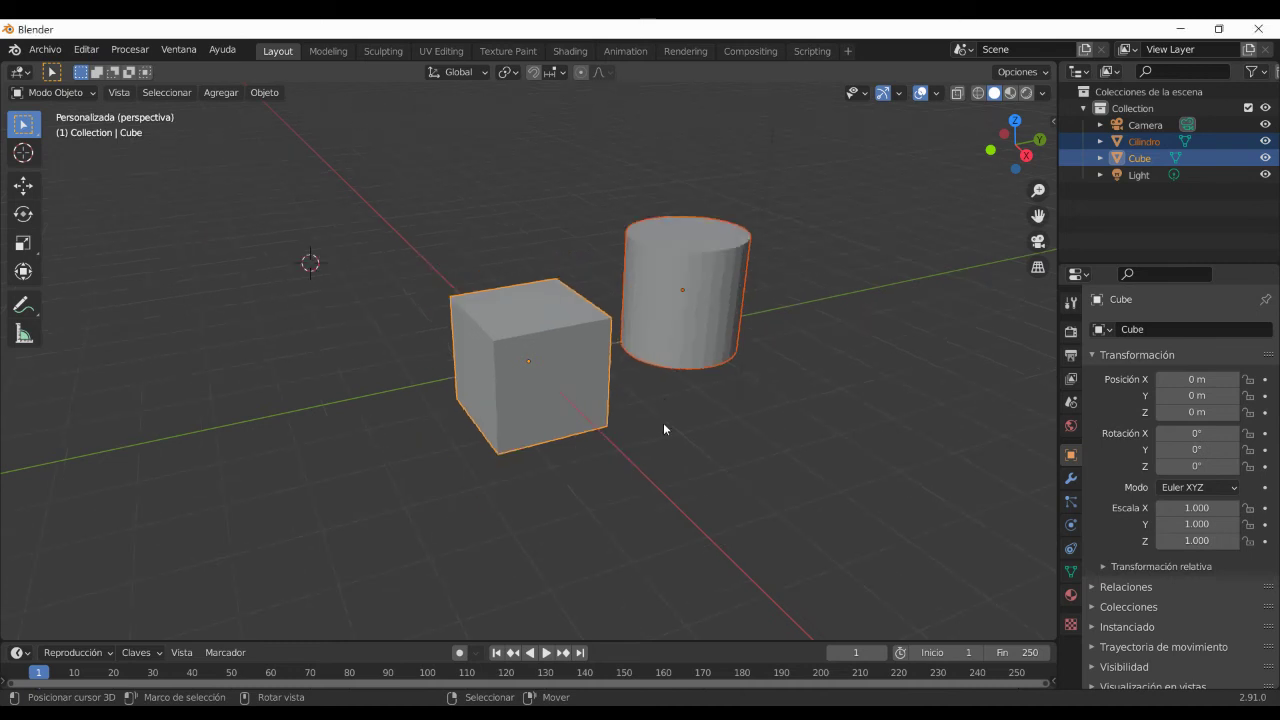
pyautogui.moveTo(701, 437)
pyautogui.mouseDown(button='middle')
pyautogui.moveTo(590, 366)
pyautogui.moveTo(690, 430)
pyautogui.mouseUp(button='middle')
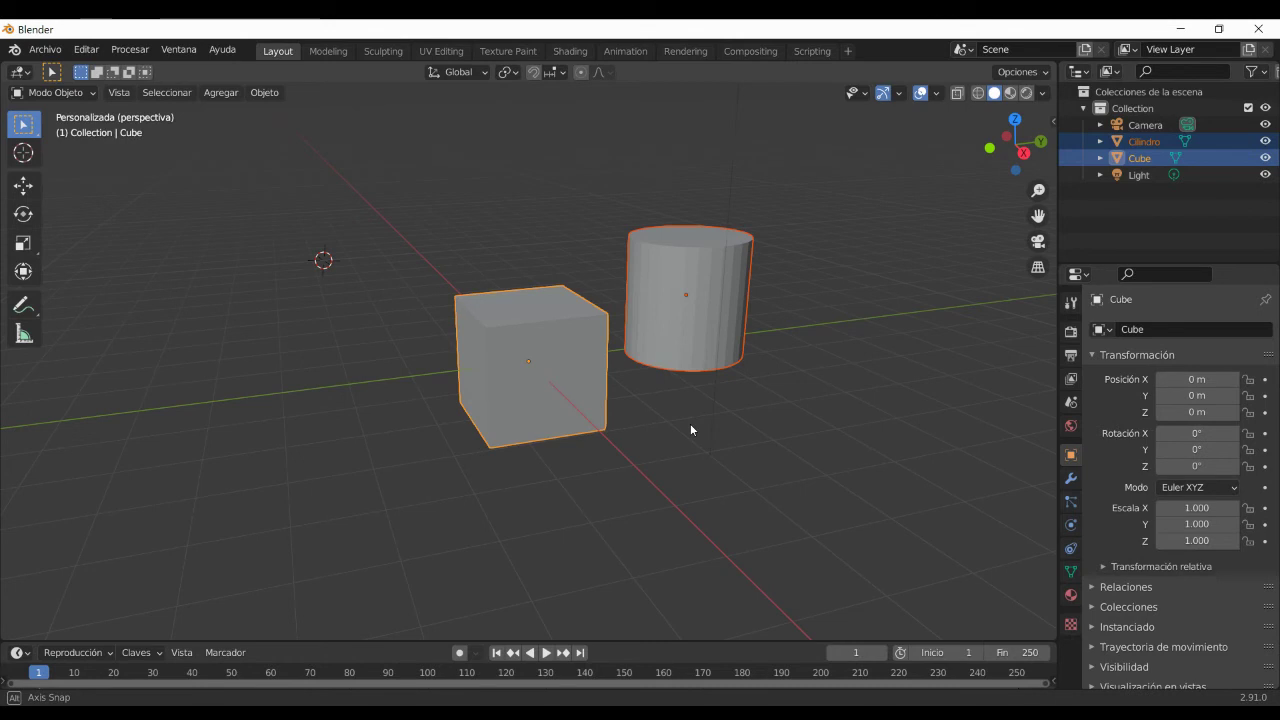
pyautogui.moveTo(690, 430)
pyautogui.mouseDown(button='middle')
pyautogui.moveTo(608, 455)
pyautogui.moveTo(556, 400)
pyautogui.moveTo(477, 397)
pyautogui.moveTo(474, 460)
pyautogui.moveTo(551, 475)
pyautogui.moveTo(609, 412)
pyautogui.moveTo(589, 445)
pyautogui.moveTo(544, 466)
pyautogui.moveTo(454, 462)
pyautogui.moveTo(443, 426)
pyautogui.moveTo(572, 430)
pyautogui.moveTo(620, 354)
pyautogui.moveTo(523, 429)
pyautogui.moveTo(596, 477)
pyautogui.moveTo(654, 398)
pyautogui.moveTo(571, 357)
pyautogui.moveTo(486, 466)
pyautogui.moveTo(629, 486)
pyautogui.moveTo(657, 433)
pyautogui.moveTo(643, 409)
pyautogui.moveTo(560, 450)
pyautogui.mouseUp(button='middle')
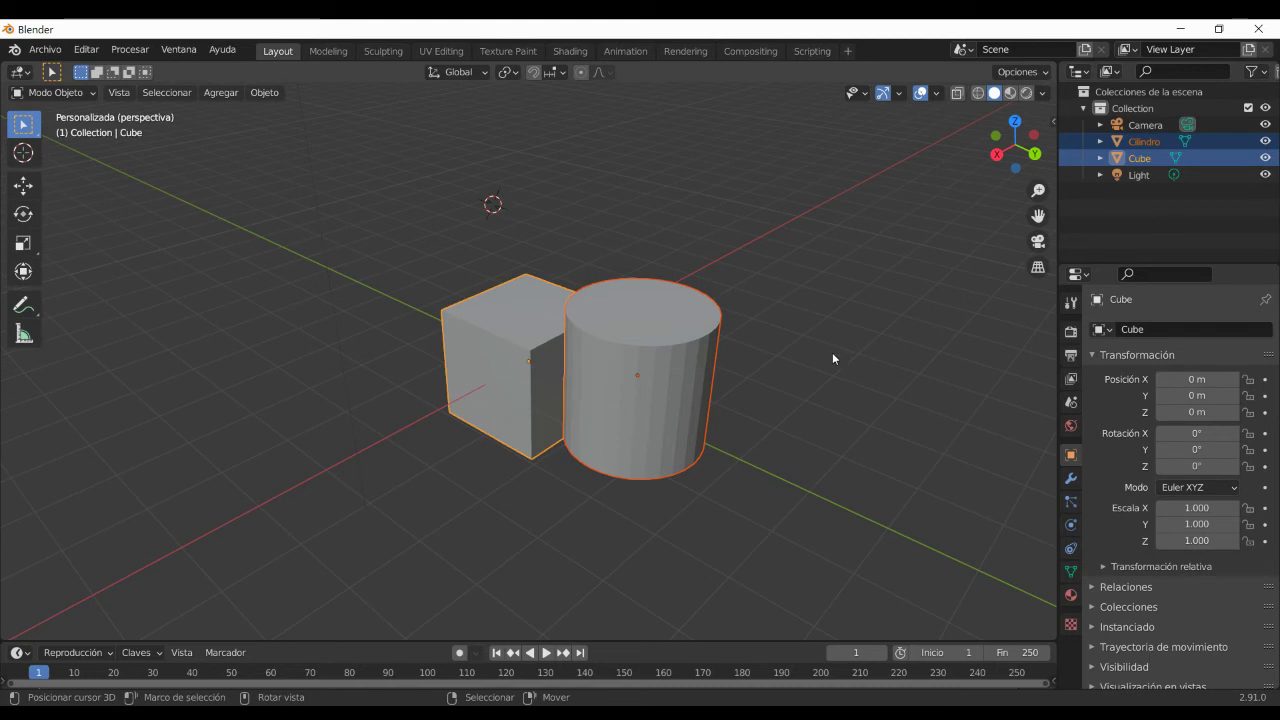
pyautogui.moveTo(797, 361); pyautogui.dragTo(649, 381, button='middle')
pyautogui.moveTo(794, 363)
pyautogui.keyDown('shift'); pyautogui.mouseDown(button='middle')
pyautogui.moveTo(834, 346)
pyautogui.moveTo(483, 334)
pyautogui.moveTo(997, 326)
pyautogui.moveTo(631, 320)
pyautogui.moveTo(855, 320)
pyautogui.moveTo(674, 331)
pyautogui.moveTo(826, 348)
pyautogui.moveTo(706, 351)
pyautogui.mouseUp(button='middle'); pyautogui.keyUp('shift')
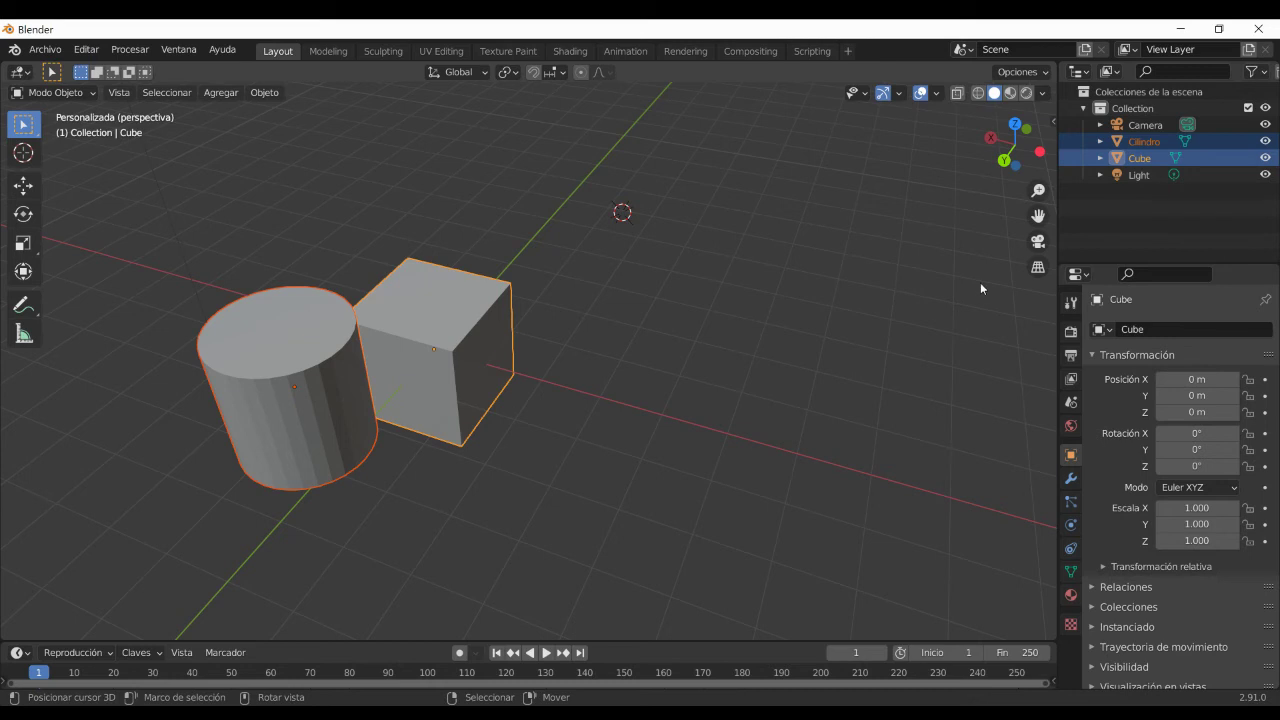
pyautogui.moveTo(584, 474)
pyautogui.mouseDown(button='middle')
pyautogui.moveTo(626, 420)
pyautogui.moveTo(785, 415)
pyautogui.mouseUp(button='middle')
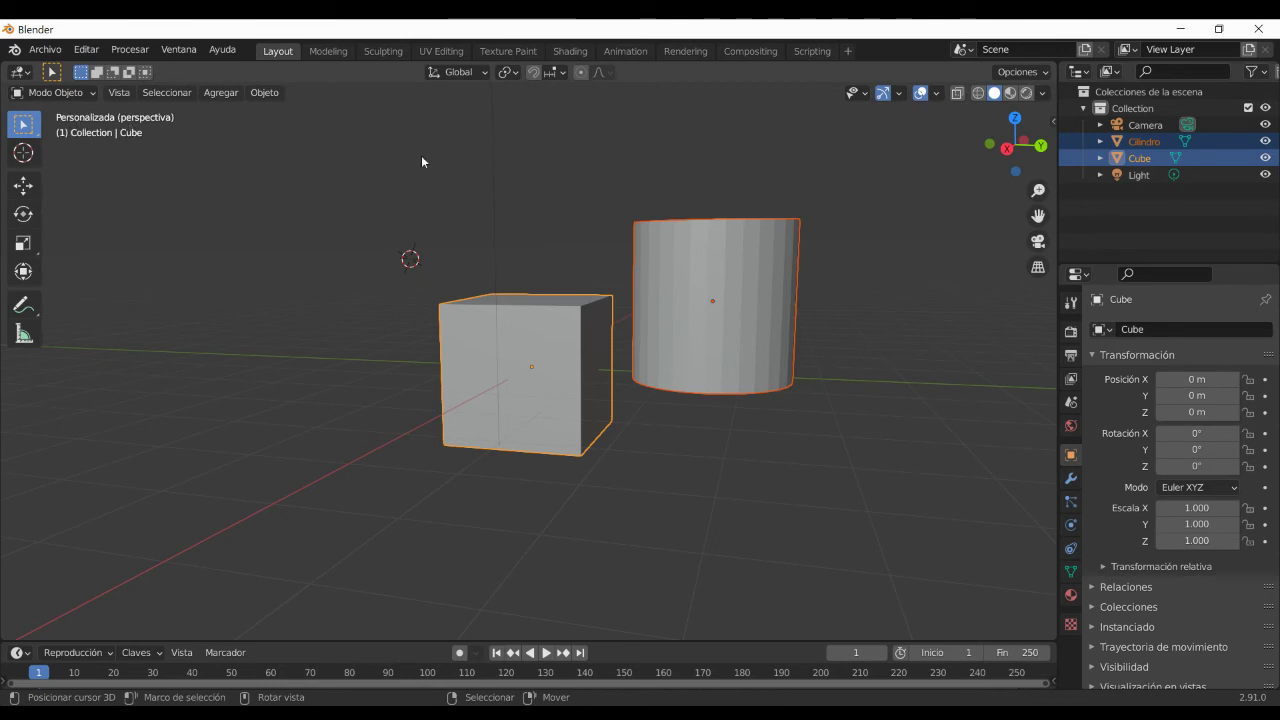
pyautogui.moveTo(937, 341)
pyautogui.mouseDown(button='middle')
pyautogui.moveTo(887, 351)
pyautogui.moveTo(920, 364)
pyautogui.mouseUp(button='middle')
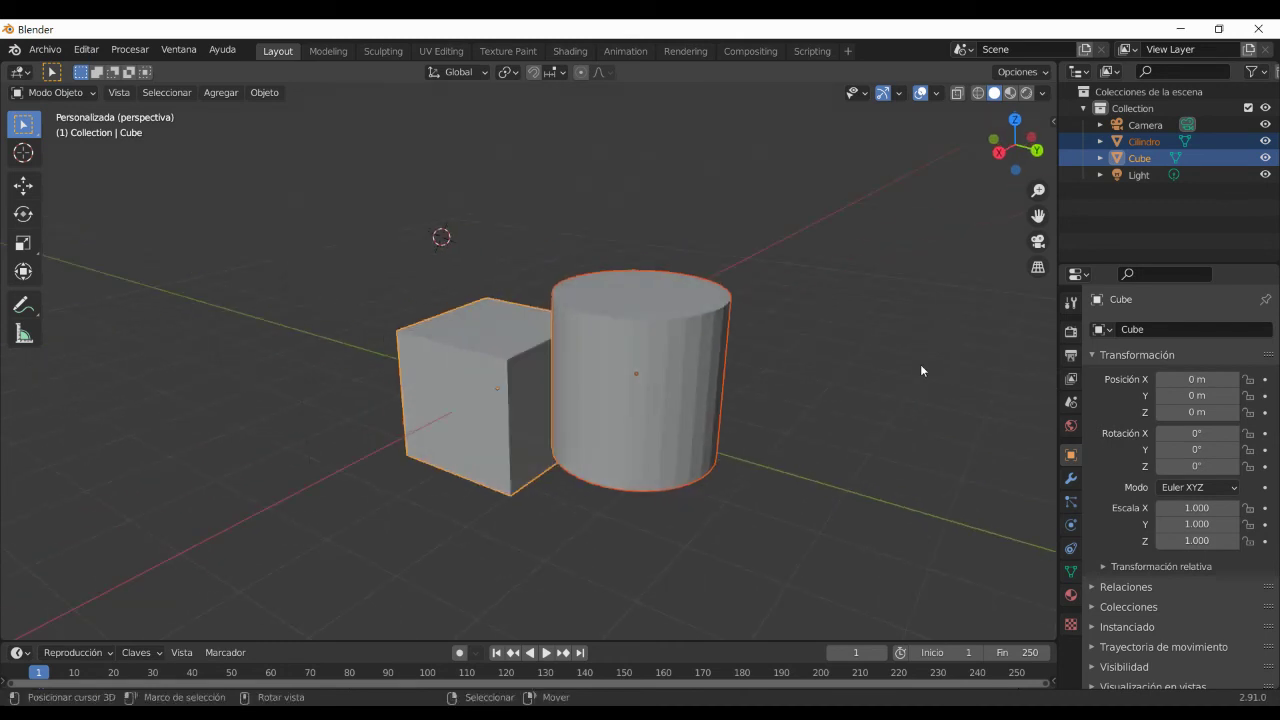
pyautogui.click(1038, 268)
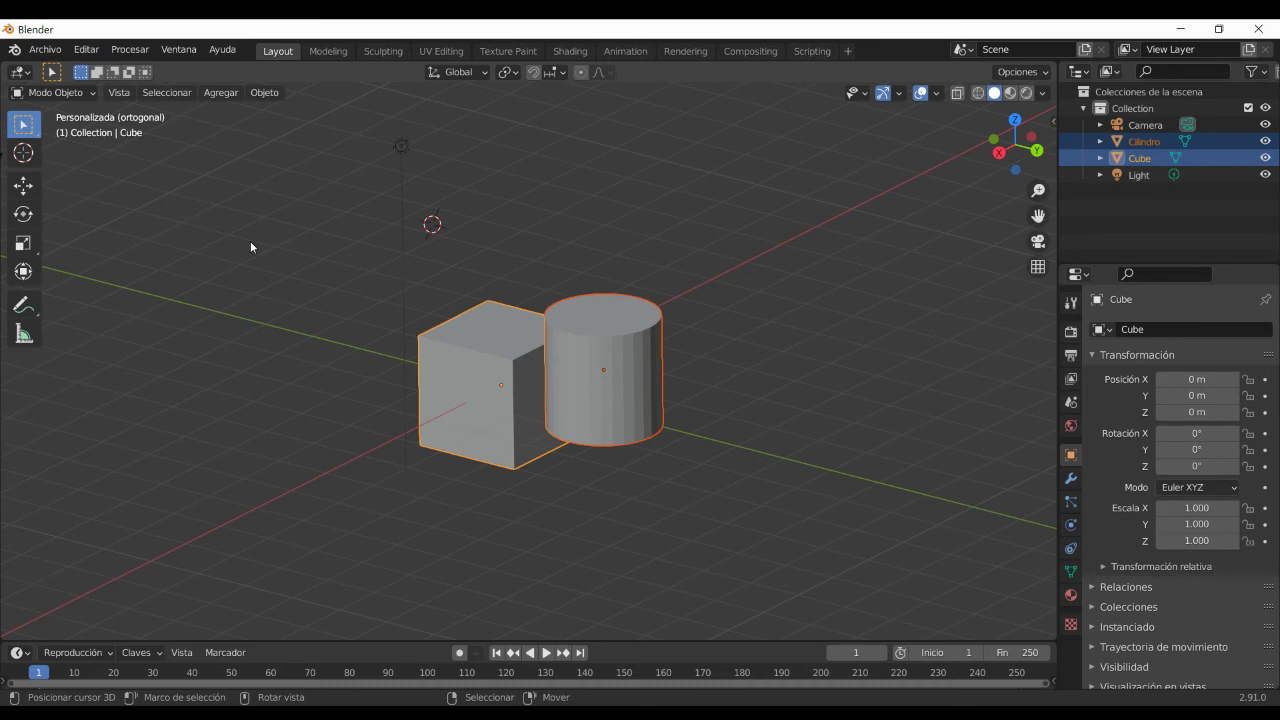
pyautogui.press('KP_7')
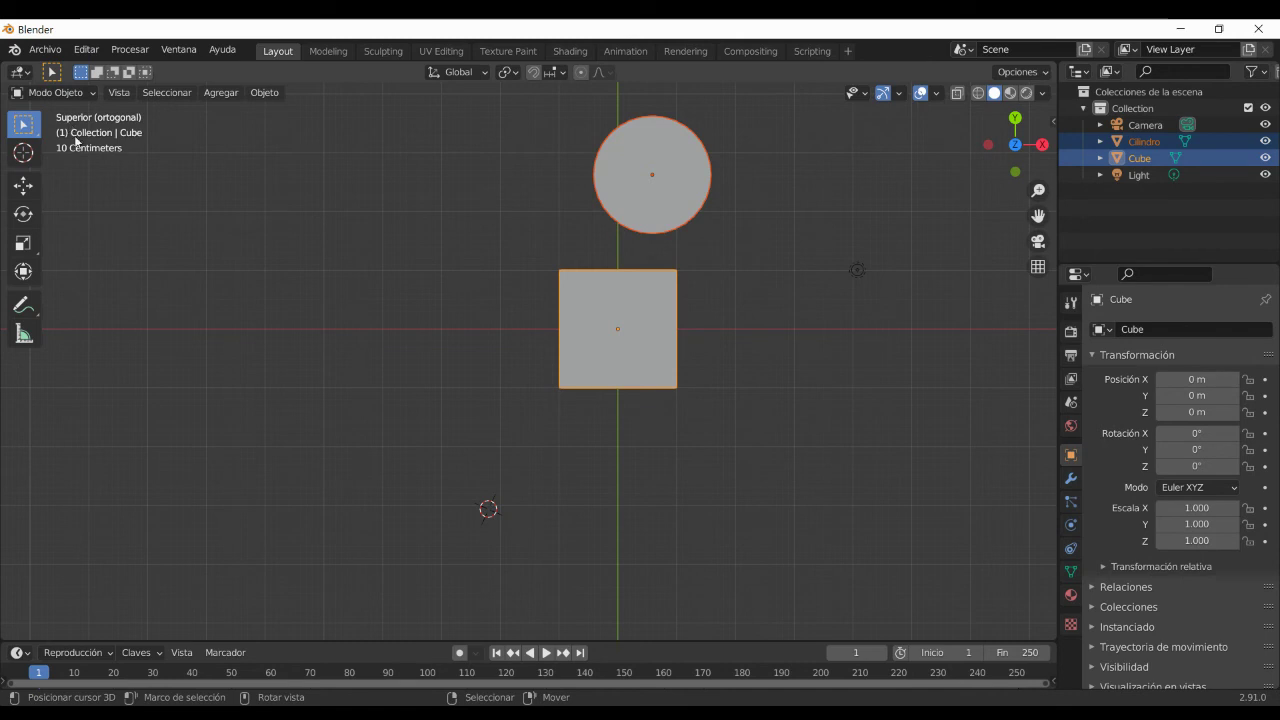
# Toggle the top view between perspective and orthographic several times, ending orthographic.
pyautogui.press('KP_5')
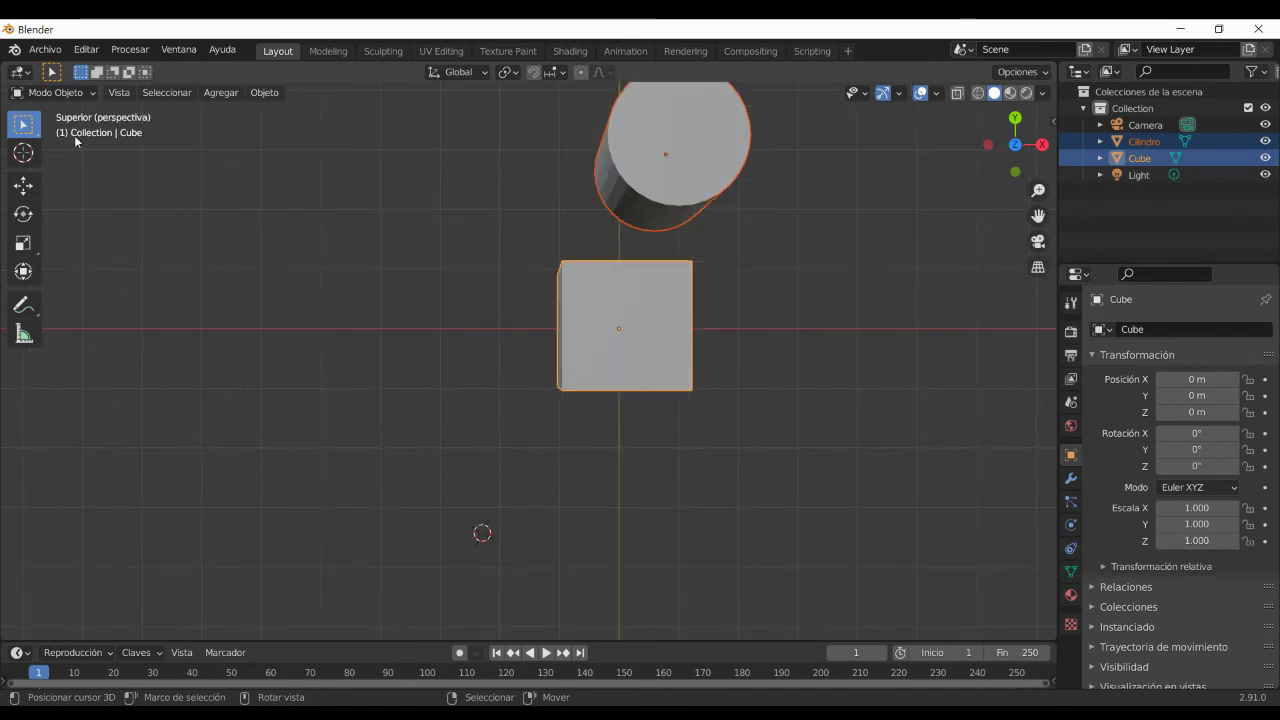
pyautogui.press('KP_5')
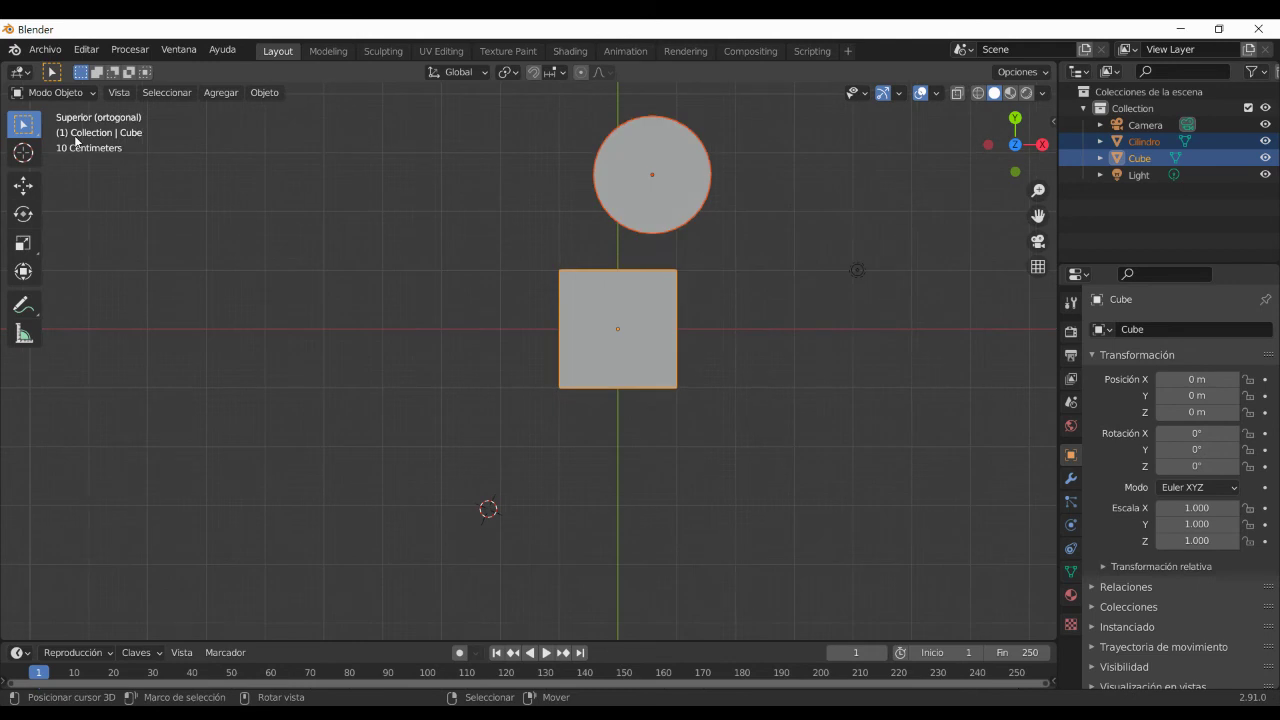
pyautogui.click(1039, 268)
pyautogui.click(1039, 268)
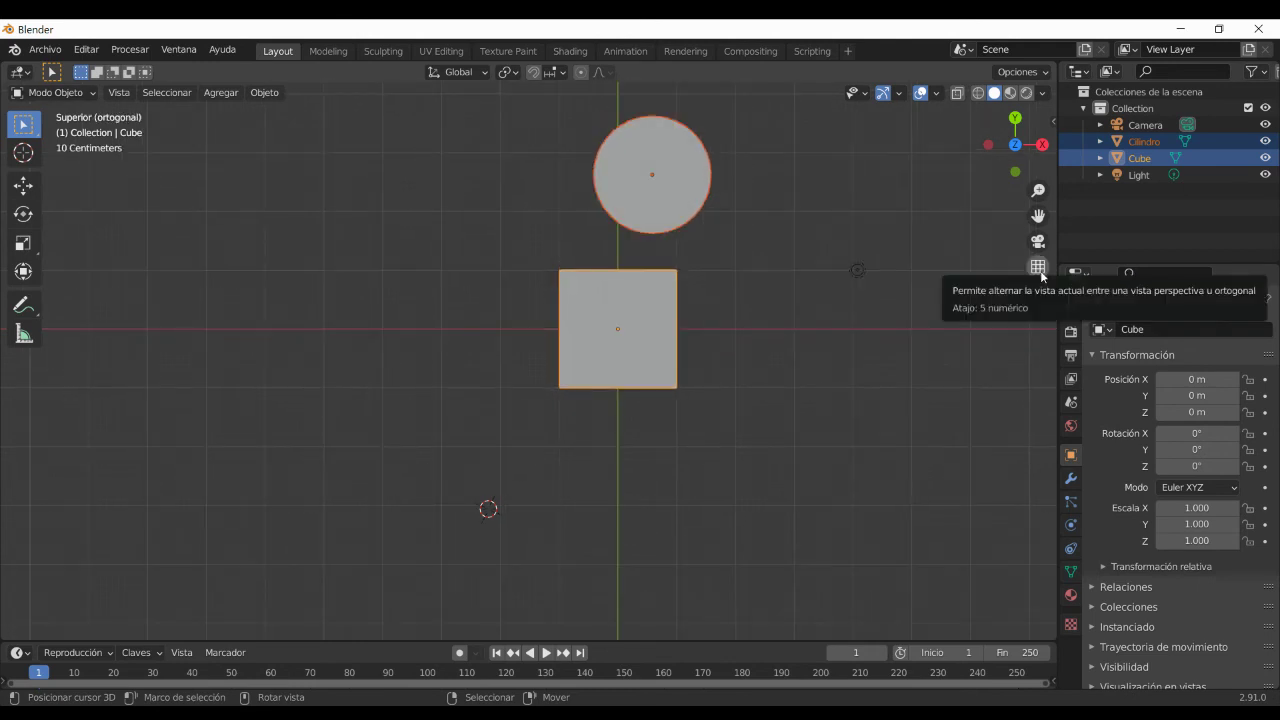
pyautogui.click(1041, 274)
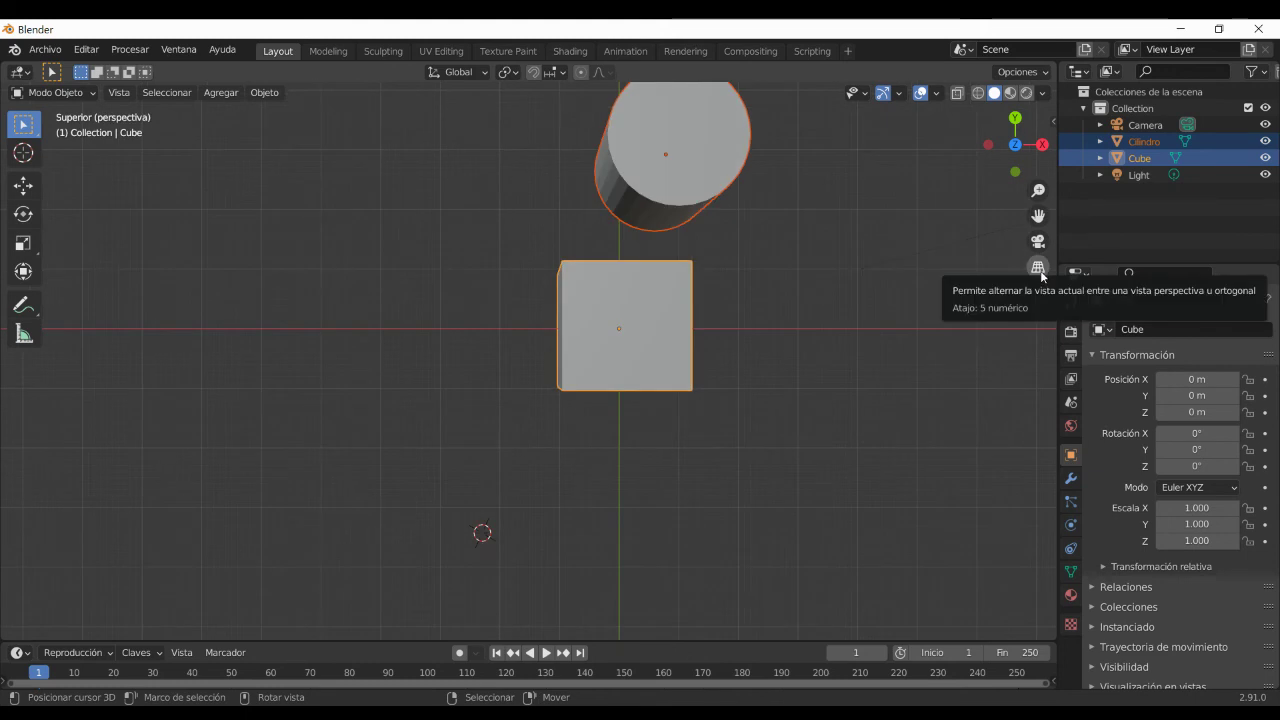
pyautogui.click(1041, 274)
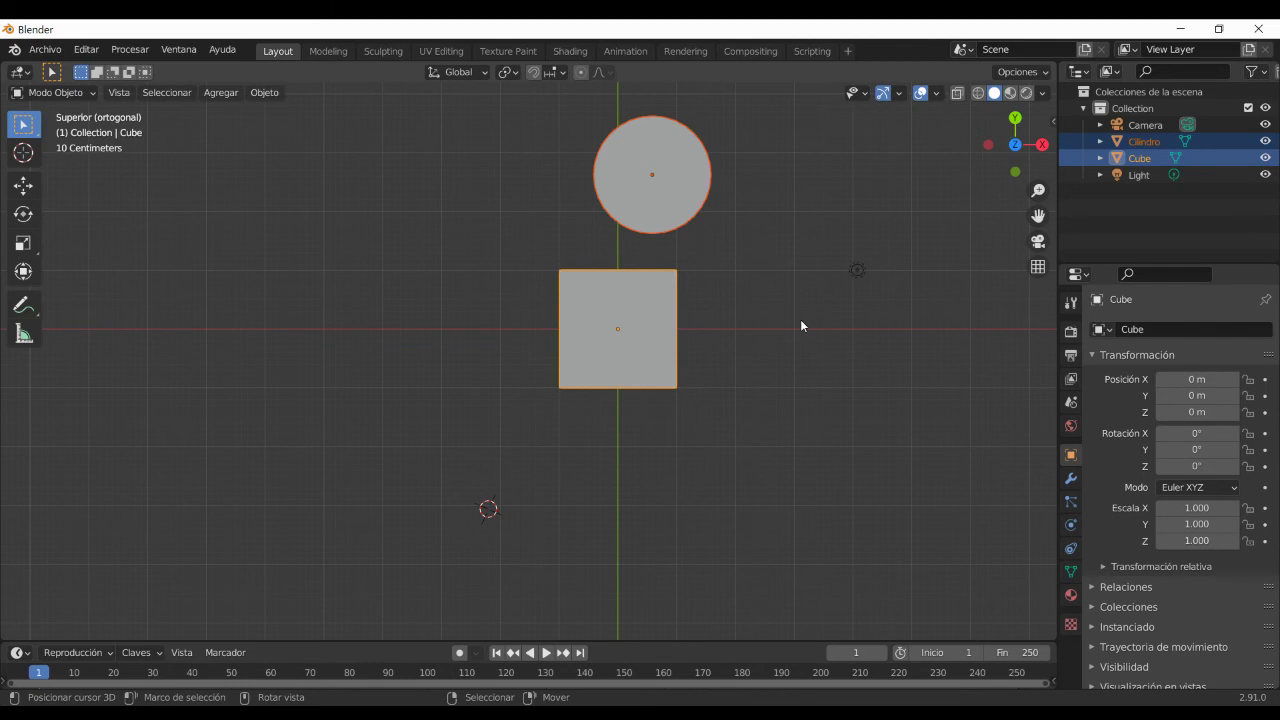
pyautogui.moveTo(713, 518)
pyautogui.mouseDown(button='middle')
pyautogui.moveTo(836, 377)
pyautogui.moveTo(908, 361)
pyautogui.mouseUp(button='middle')
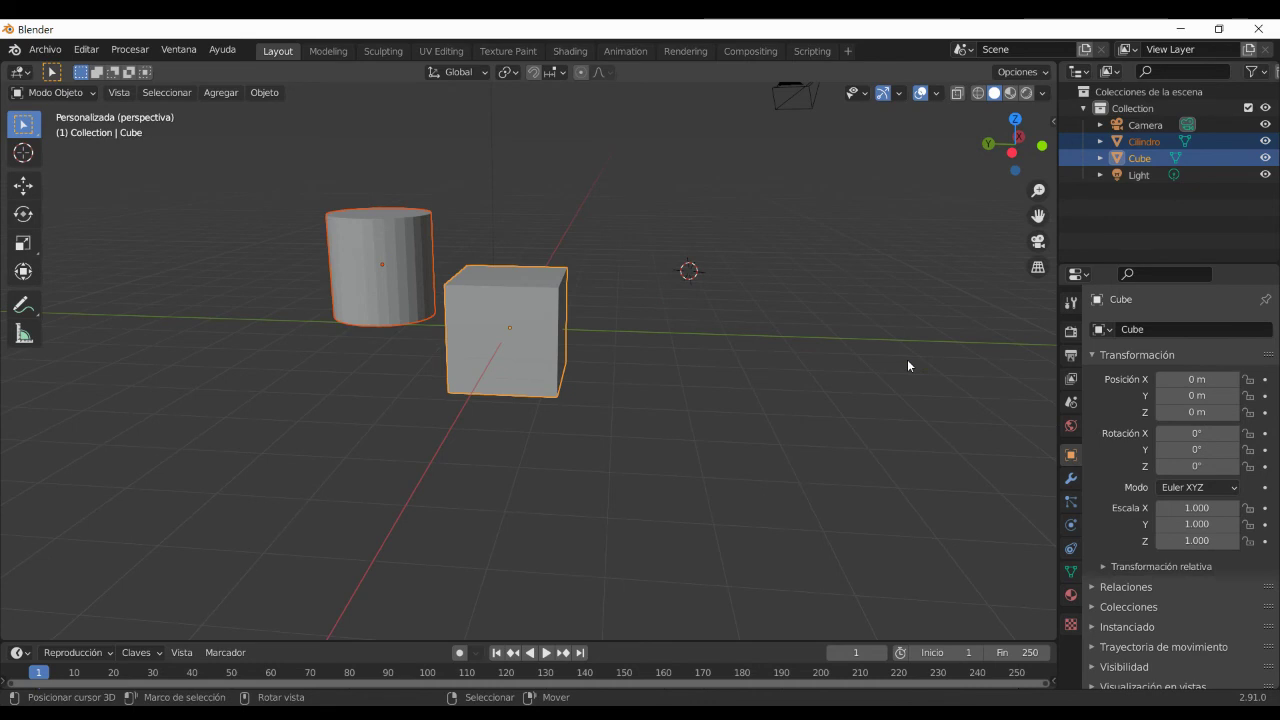
# Cycle through right, front, top, bottom, back and finally left orthographic views with the numpad.
pyautogui.press('KP_3')
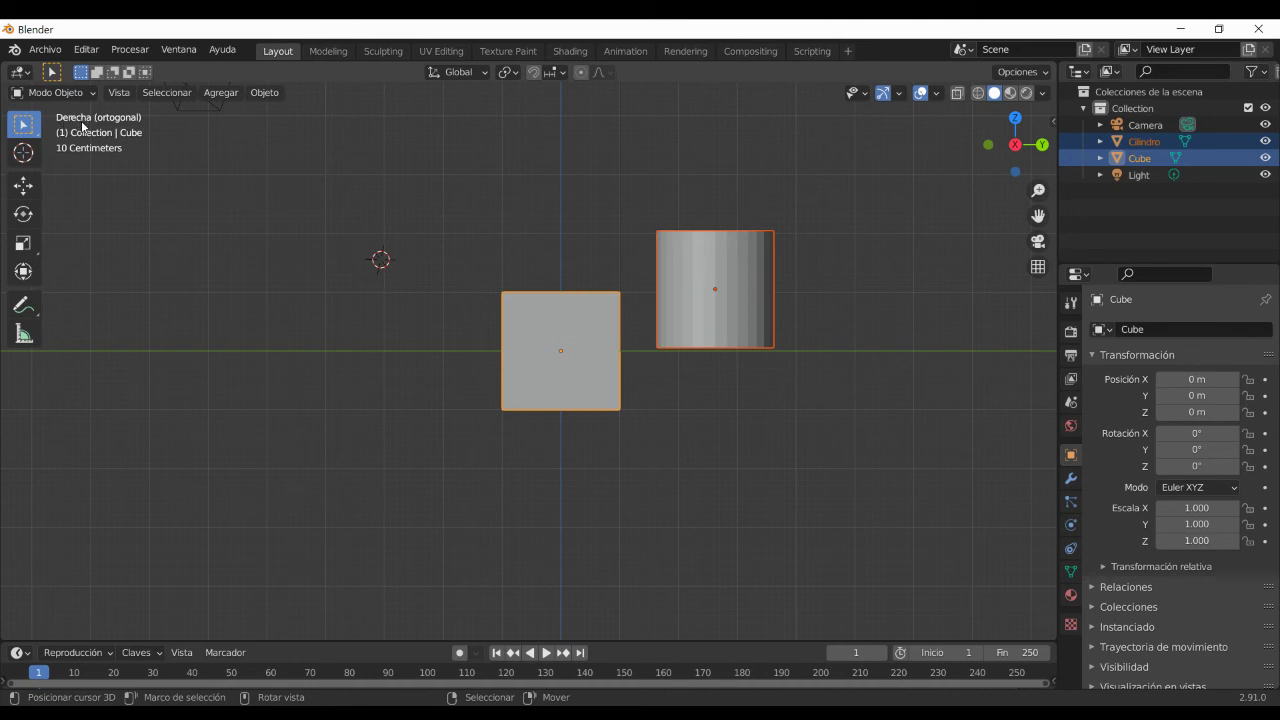
pyautogui.press('KP_5')
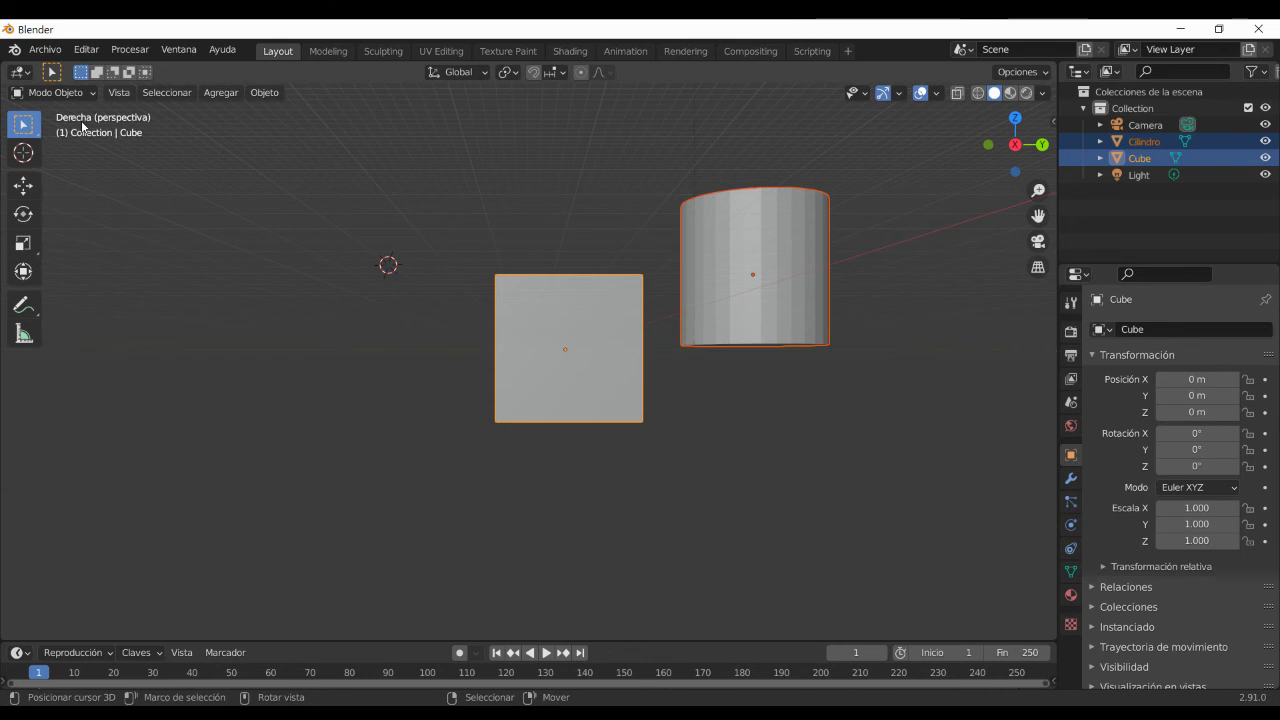
pyautogui.press('KP_5')
pyautogui.press('KP_1')
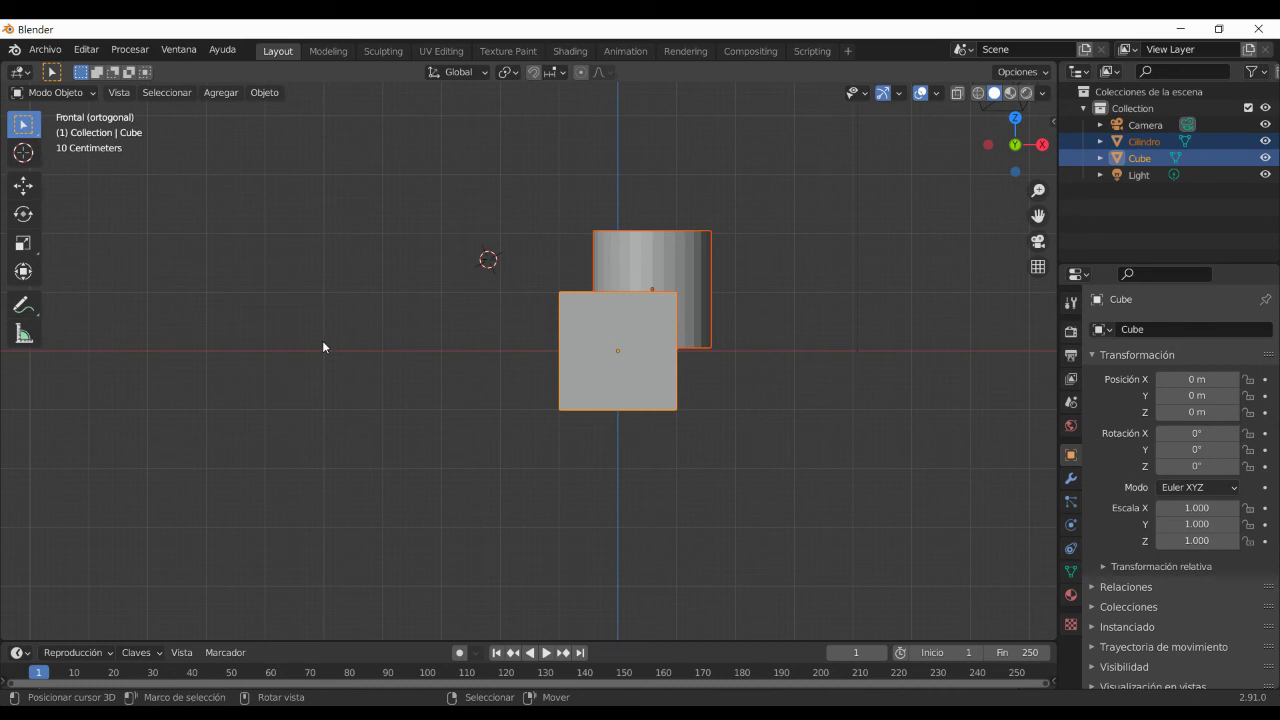
pyautogui.press('KP_7')
pyautogui.press('KP_1')
pyautogui.press('KP_3')
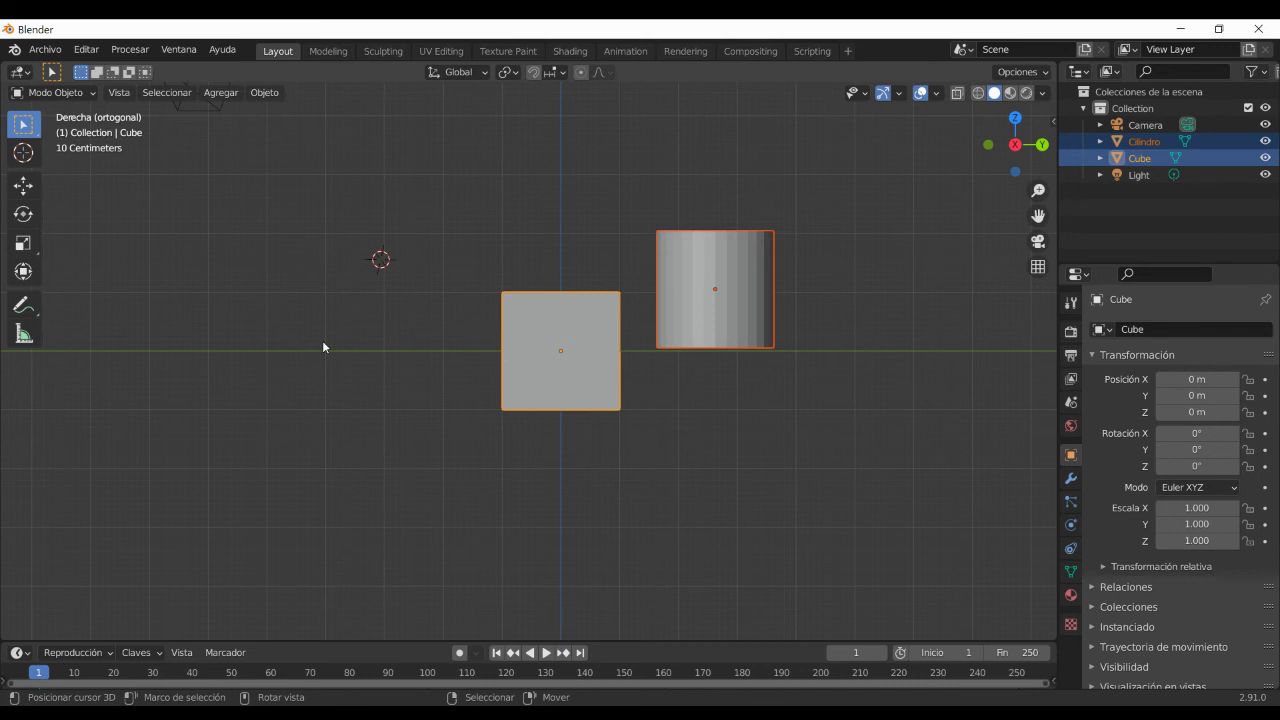
pyautogui.press('ctrl+KP_7')
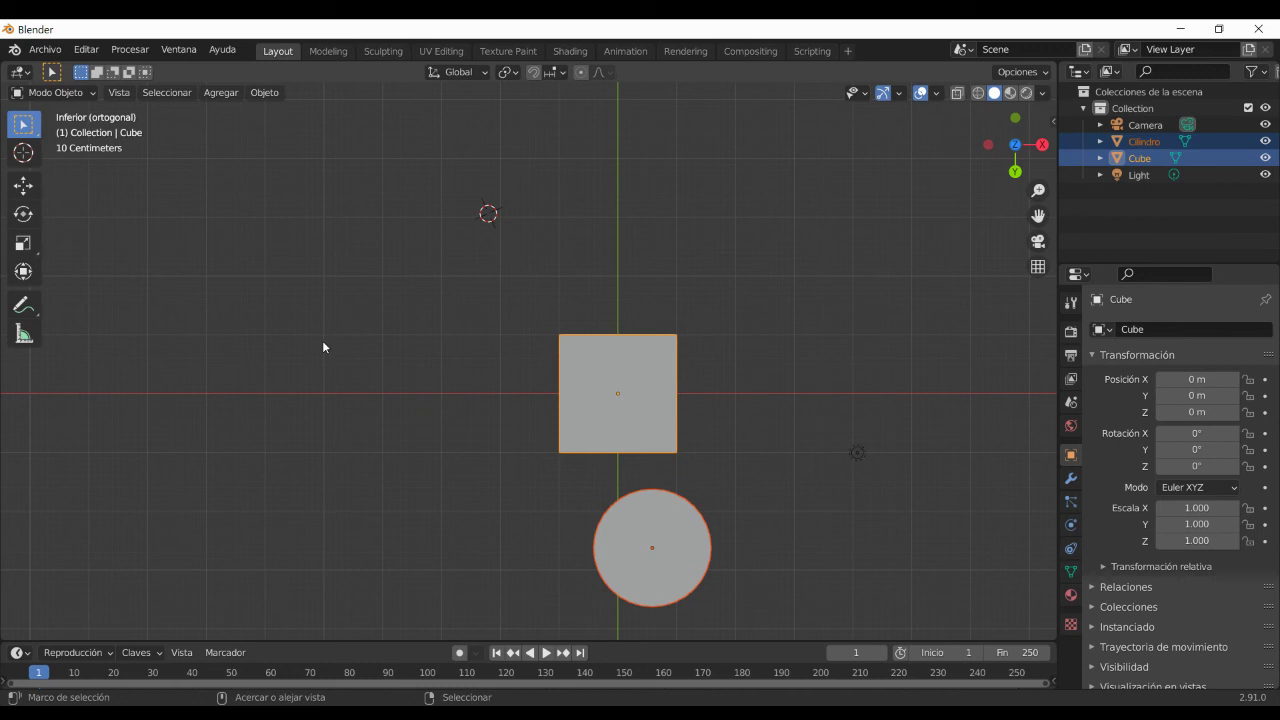
pyautogui.press('ctrl+KP_1')
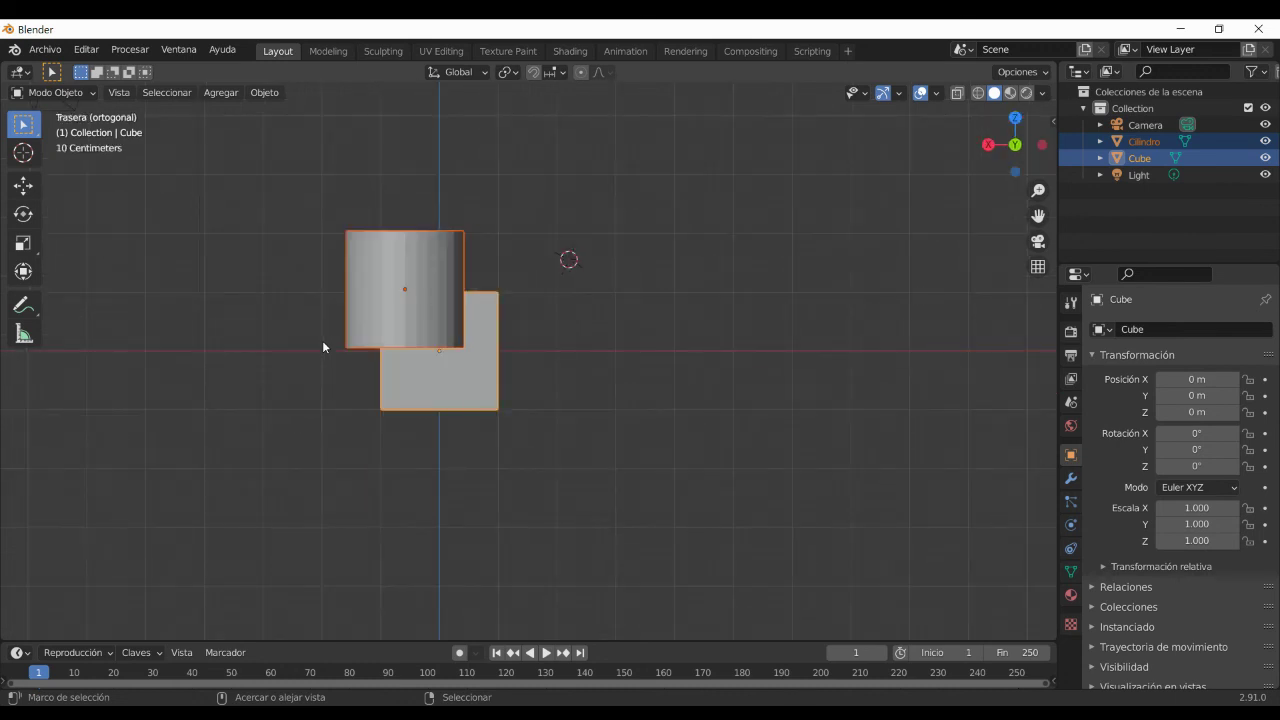
pyautogui.press('ctrl+KP_3')
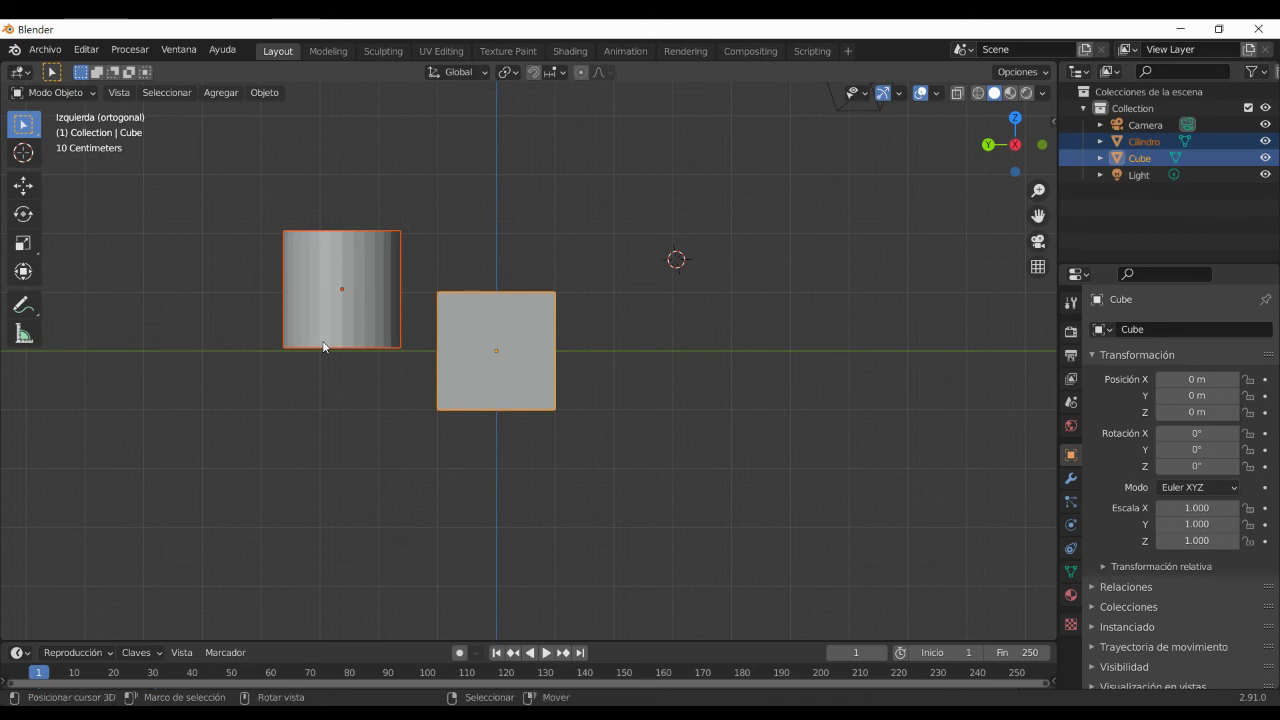
# Switch to quad view and toggle the left pane between perspective and orthographic.
pyautogui.hotkey('ctrl', 'alt', 'q')
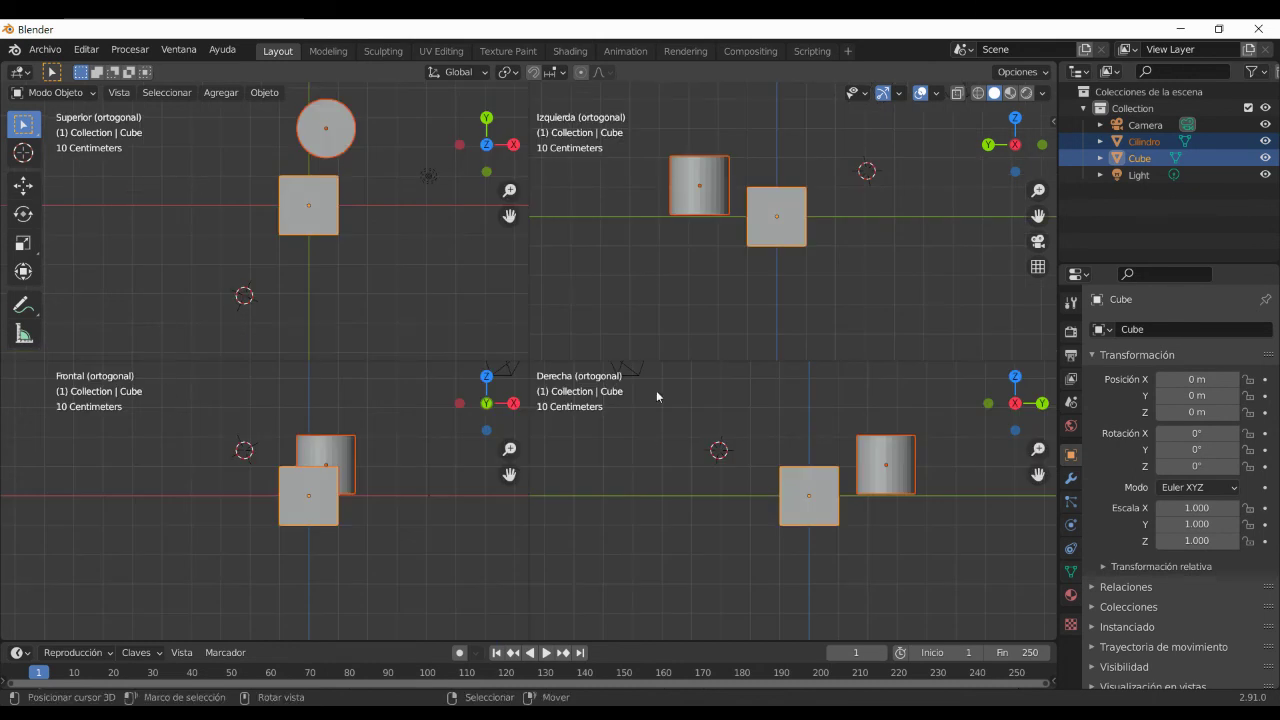
pyautogui.press('KP_5')
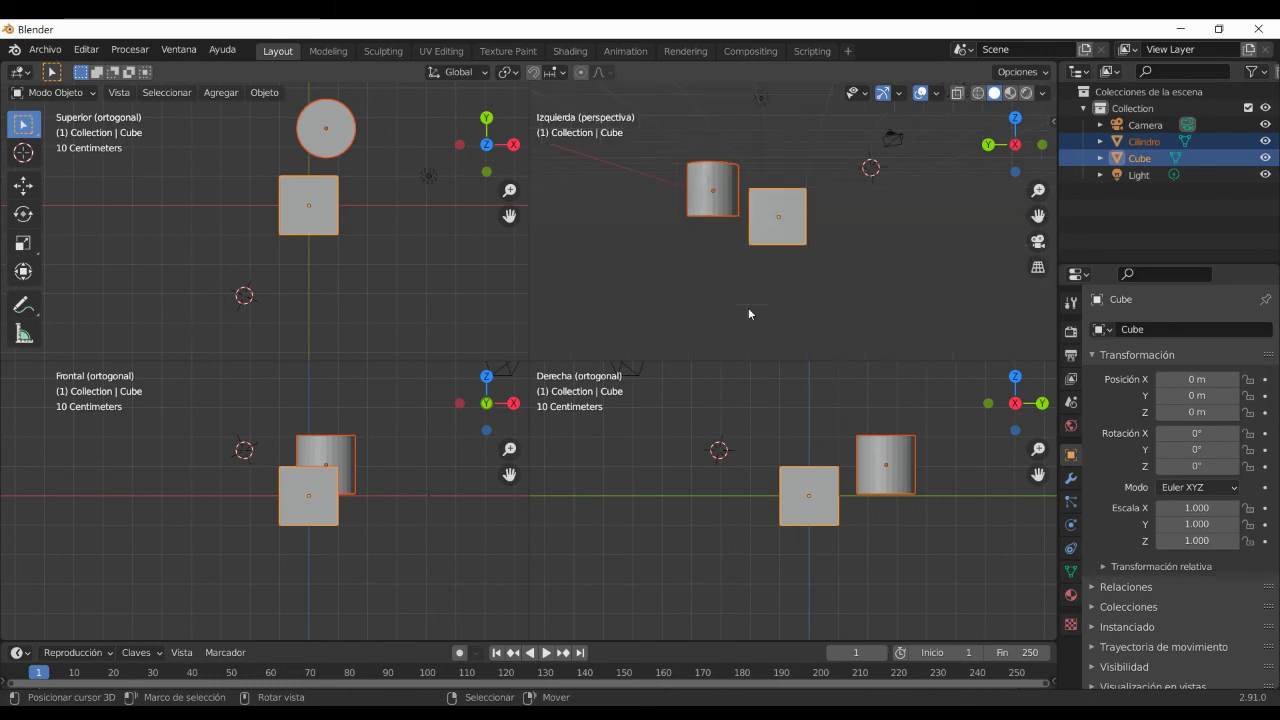
pyautogui.press('KP_5')
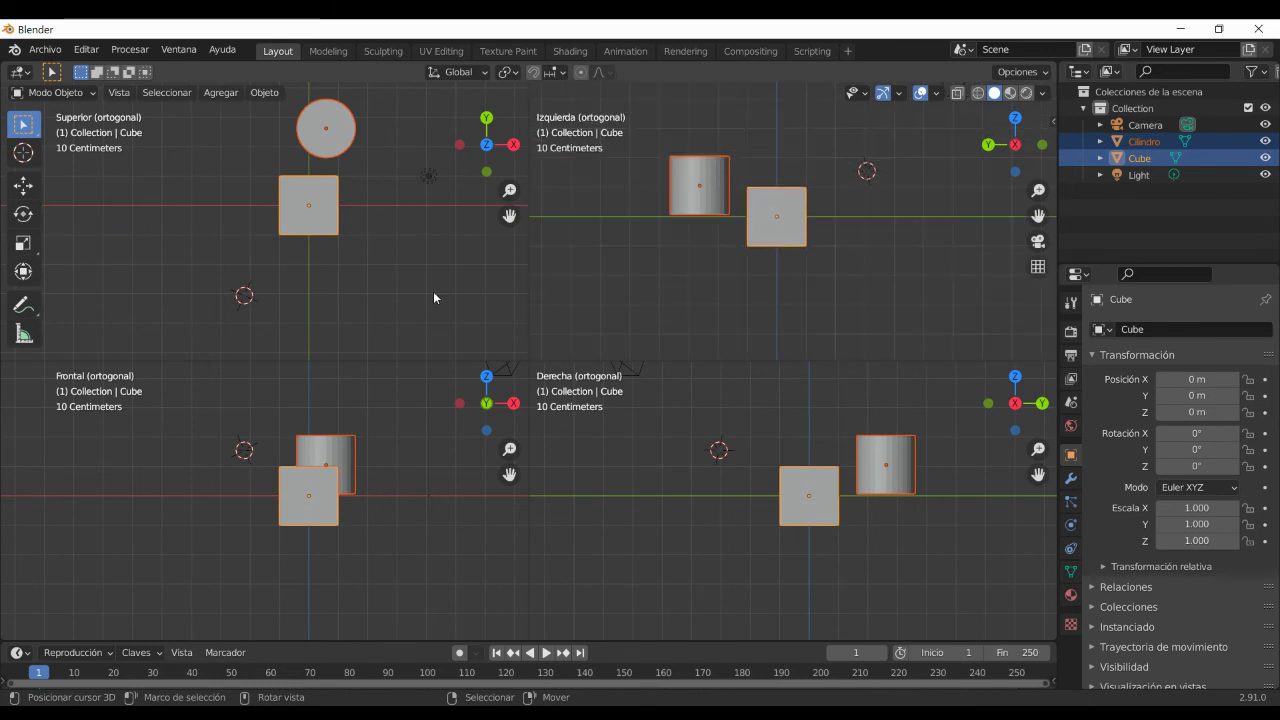
# Place the 3D cursor below-right of the cube, then maximize and restore the left pane.
pyautogui.click(433, 292)
pyautogui.press('KP_5')
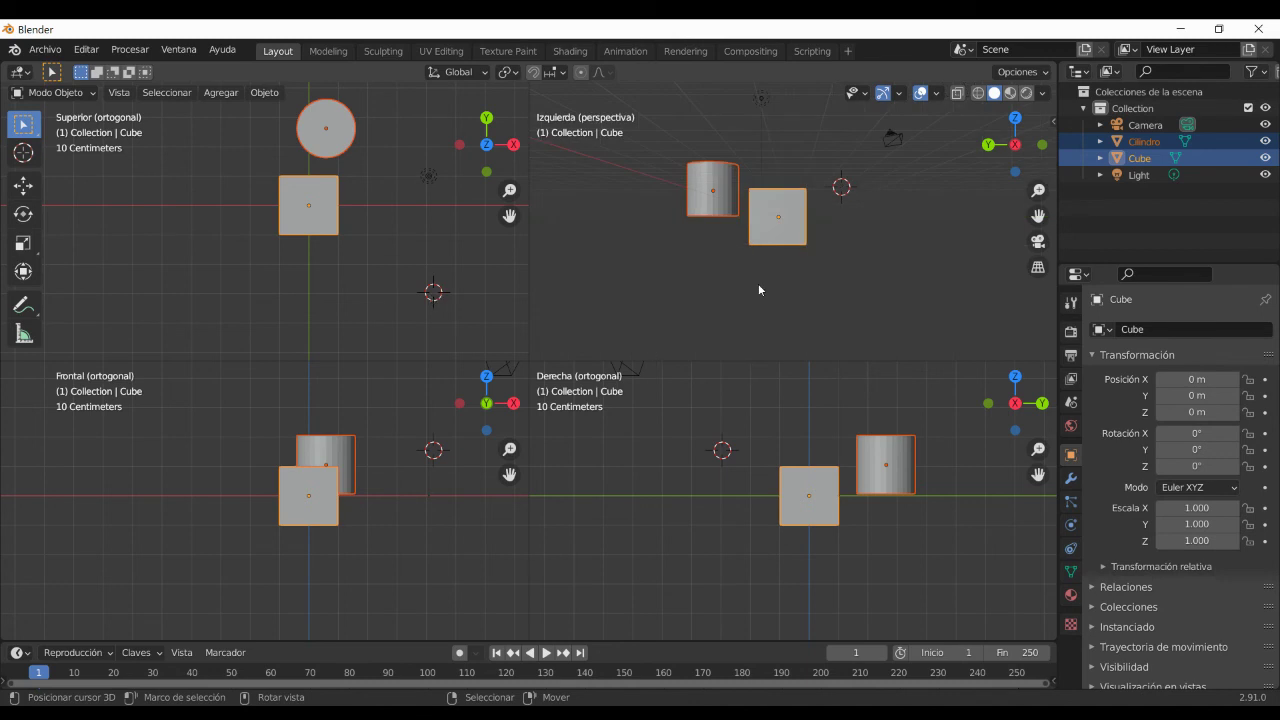
pyautogui.click(1038, 267)
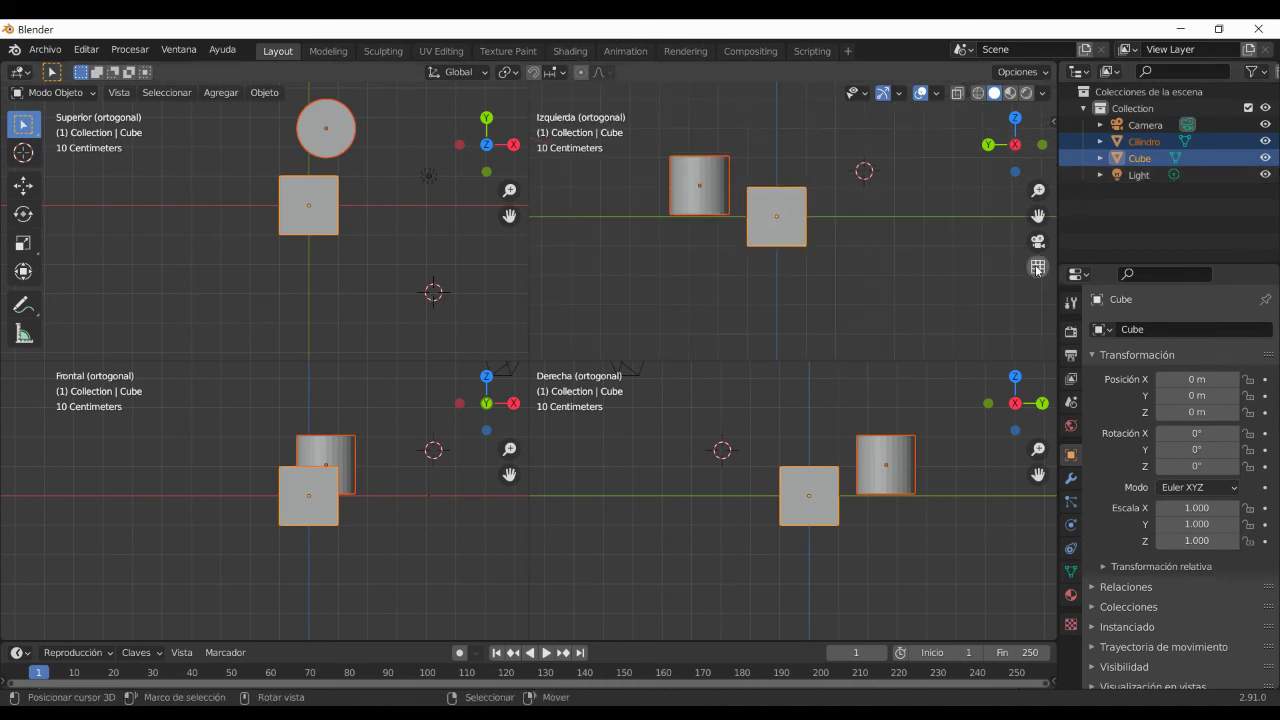
pyautogui.hotkey('ctrl', 'alt', 'q')
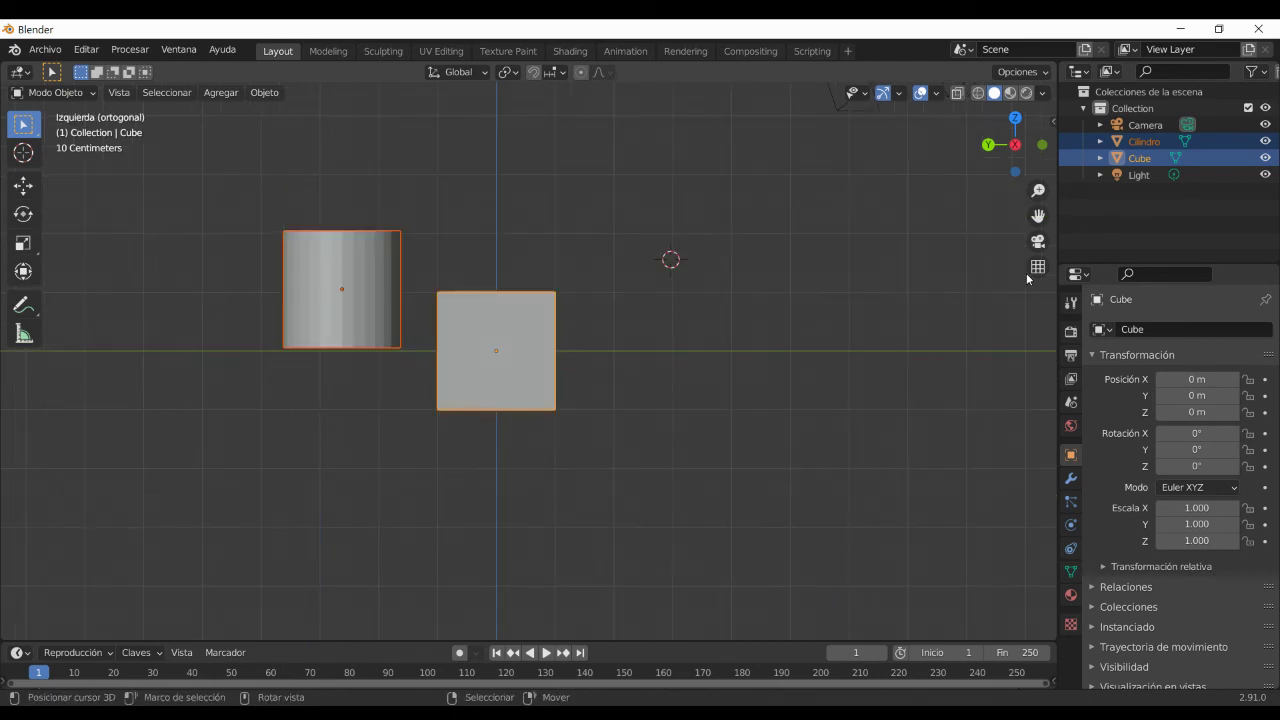
pyautogui.click(1028, 273)
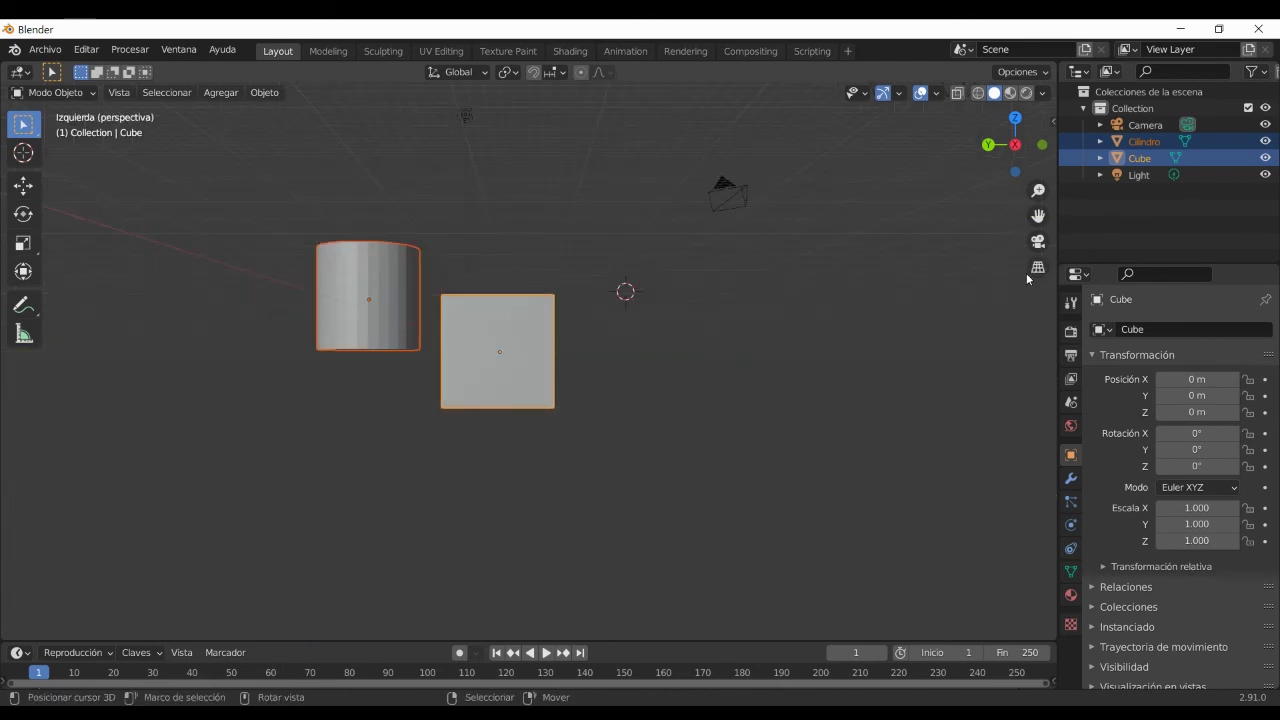
pyautogui.hotkey('ctrl', 'alt', 'q')
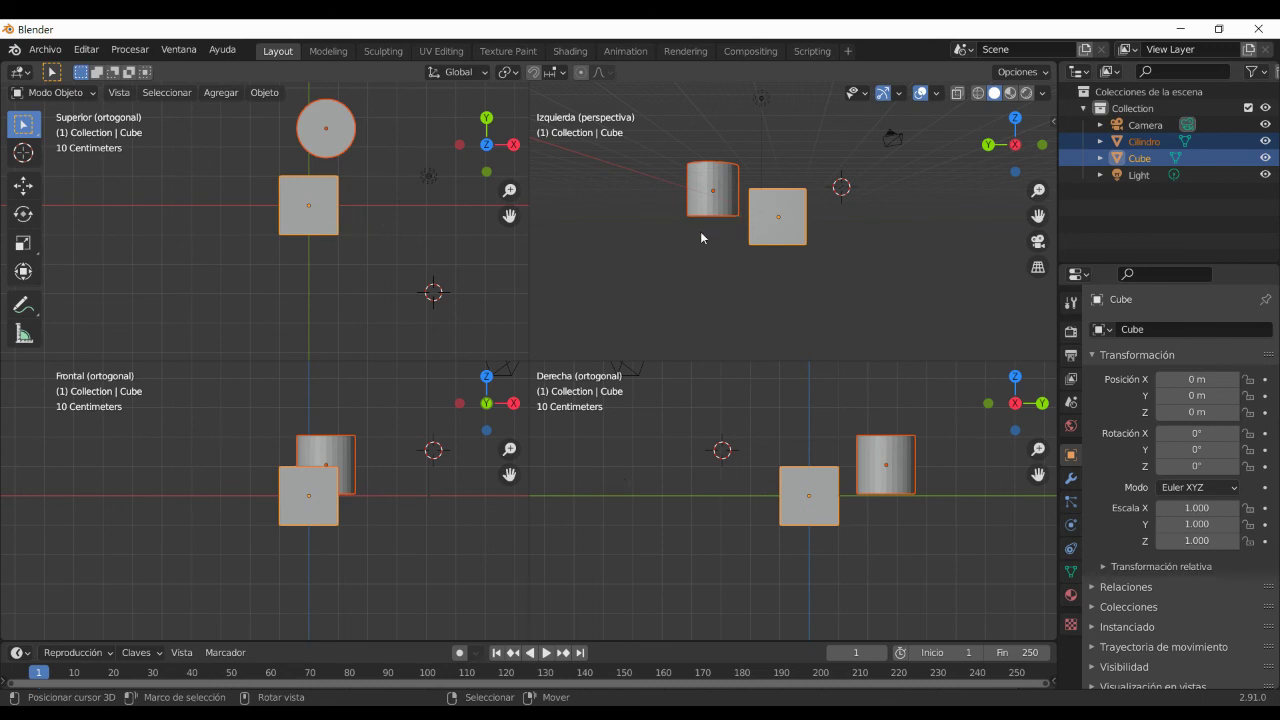
# Orbit the top-right pane, collapse to a single viewport, and look through the scene camera.
pyautogui.moveTo(696, 251); pyautogui.dragTo(797, 251, button='middle')
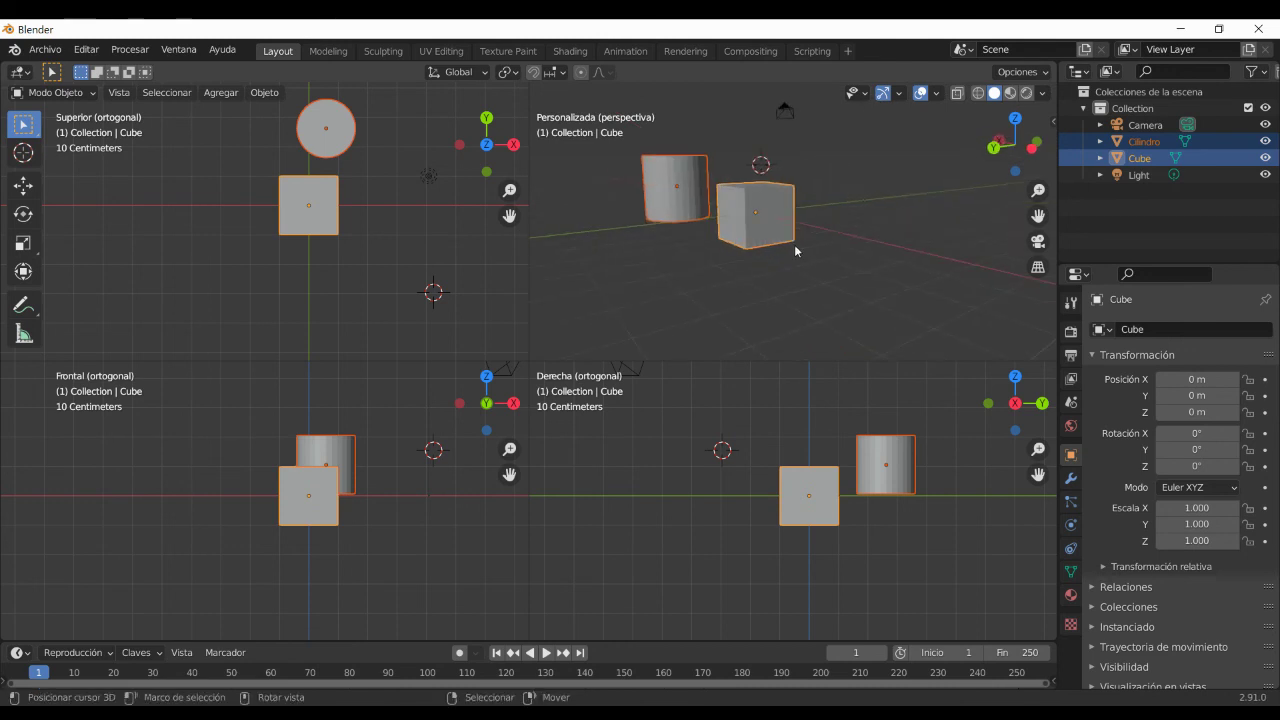
pyautogui.hotkey('ctrl', 'alt', 'q')
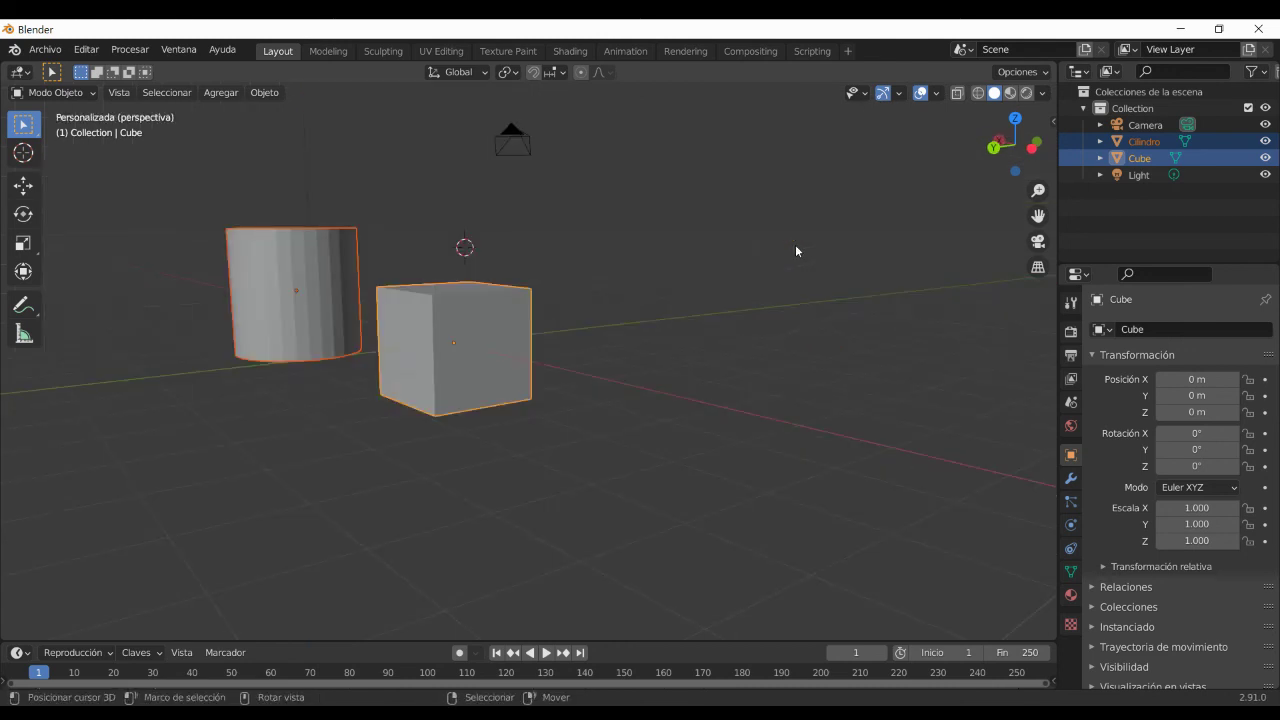
pyautogui.press('KP_0')
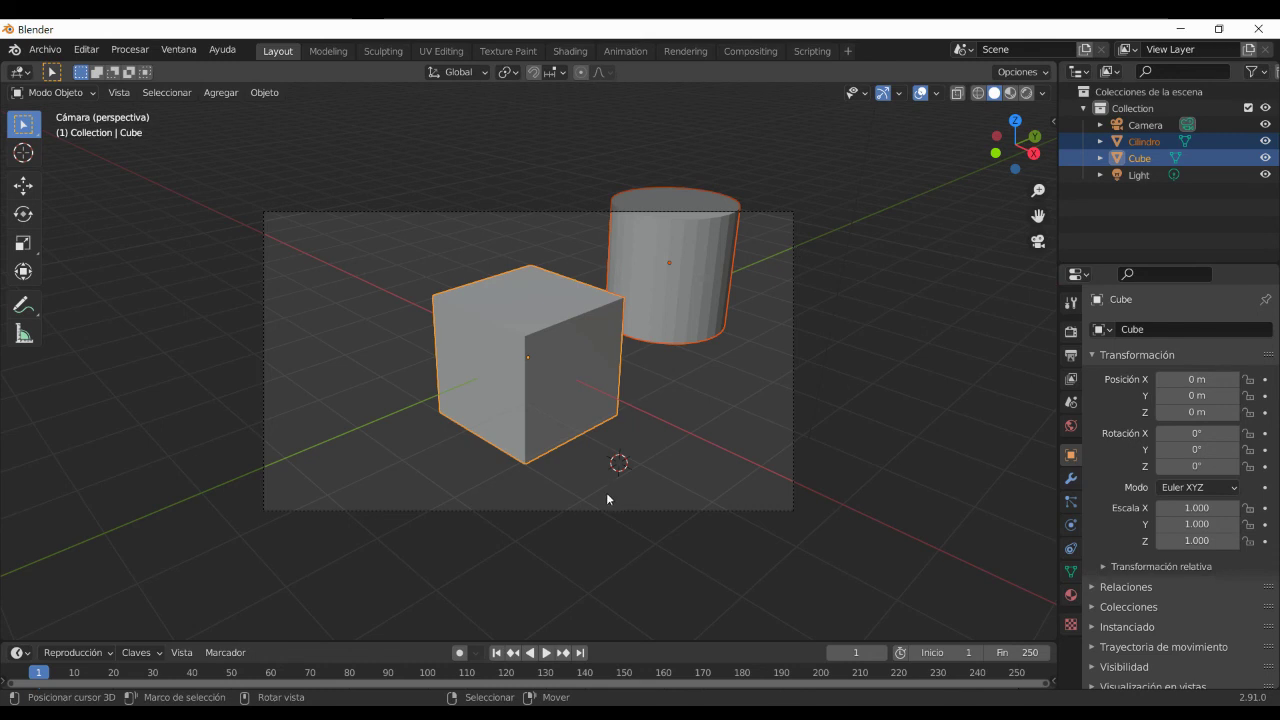
# Select the camera and move it to a new position in the view.
pyautogui.click(650, 508)
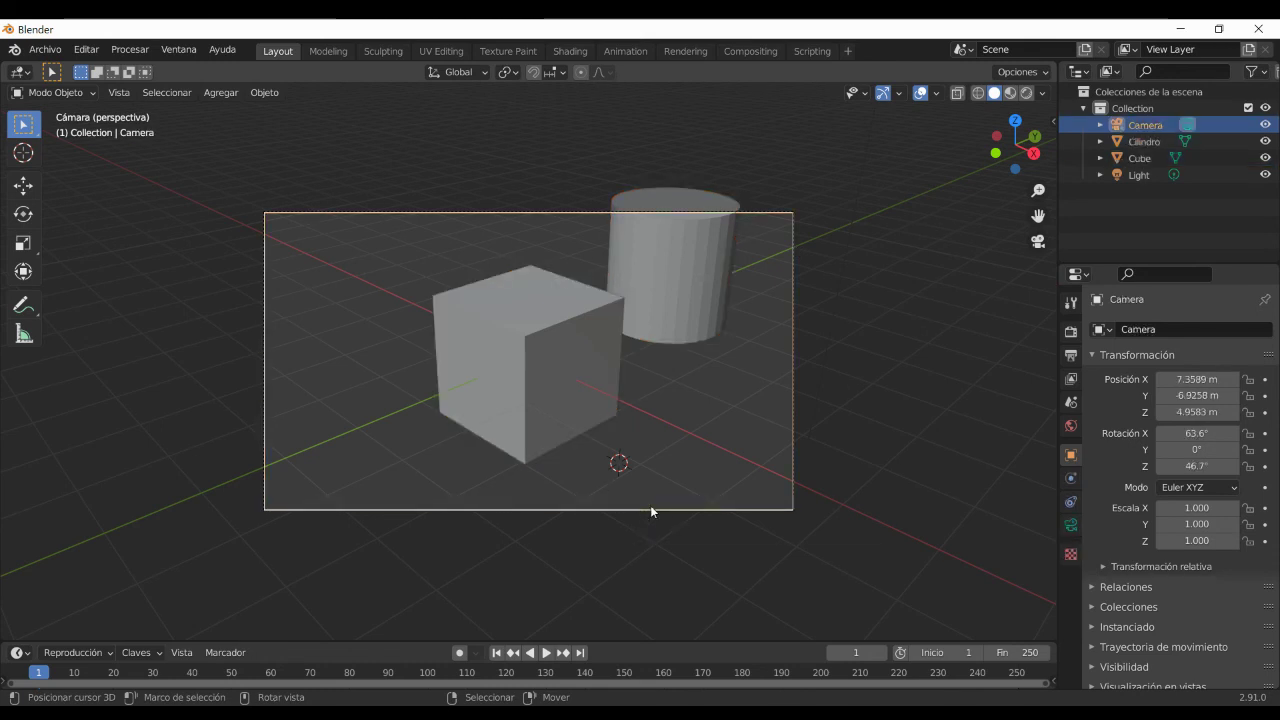
pyautogui.press('g')
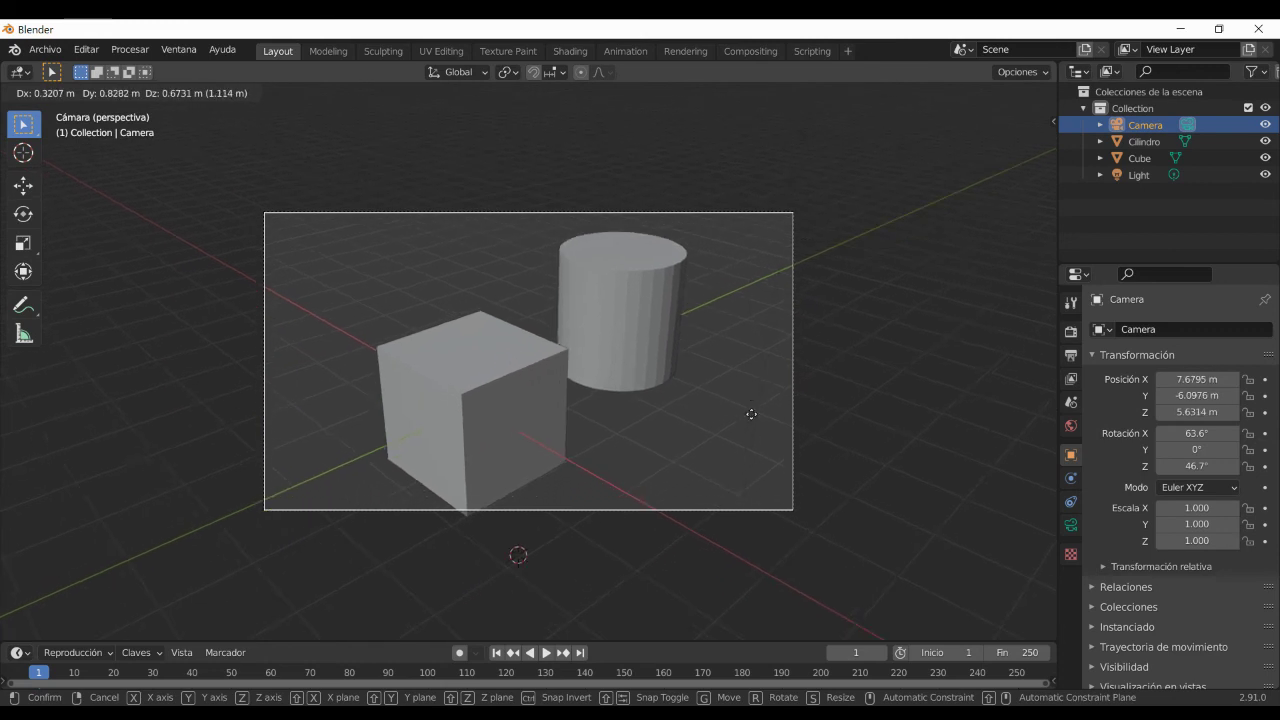
pyautogui.click(752, 420)
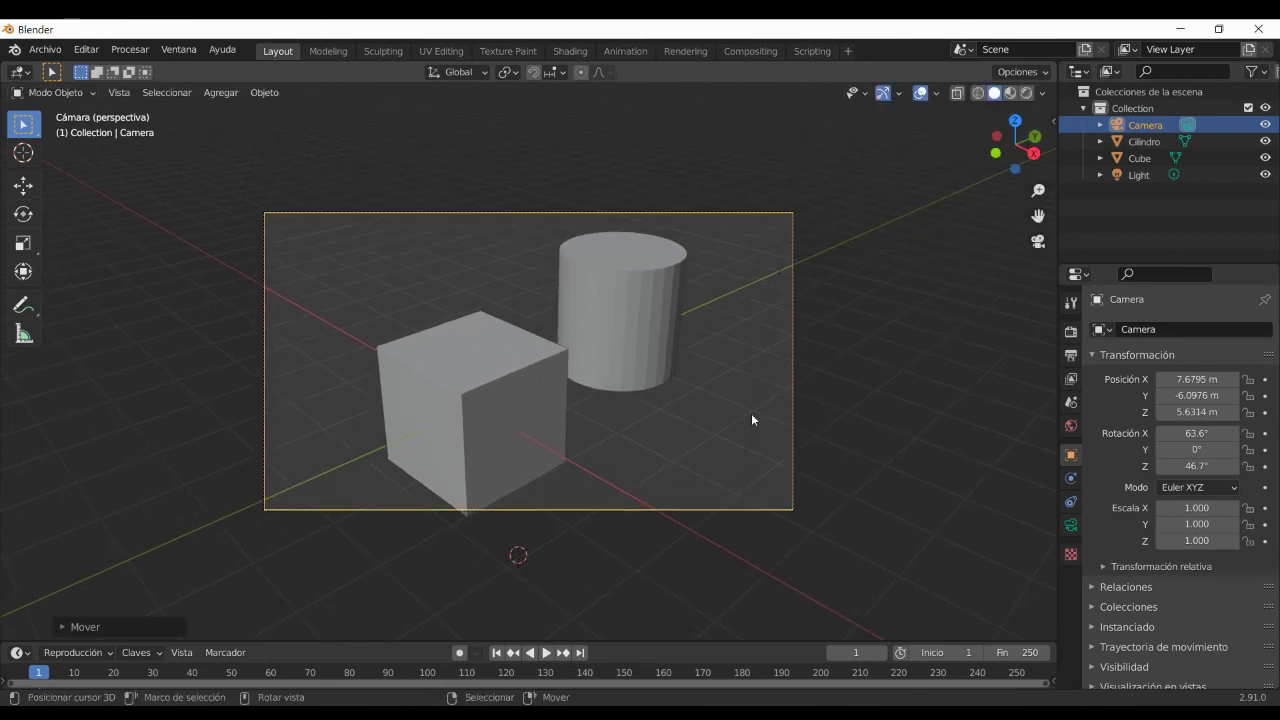
# Pull the camera back along its local Z to about X 17.48, Y -15.34, Z 12.33, then zoom out.
pyautogui.press('g')
pyautogui.press('z')
pyautogui.press('z')
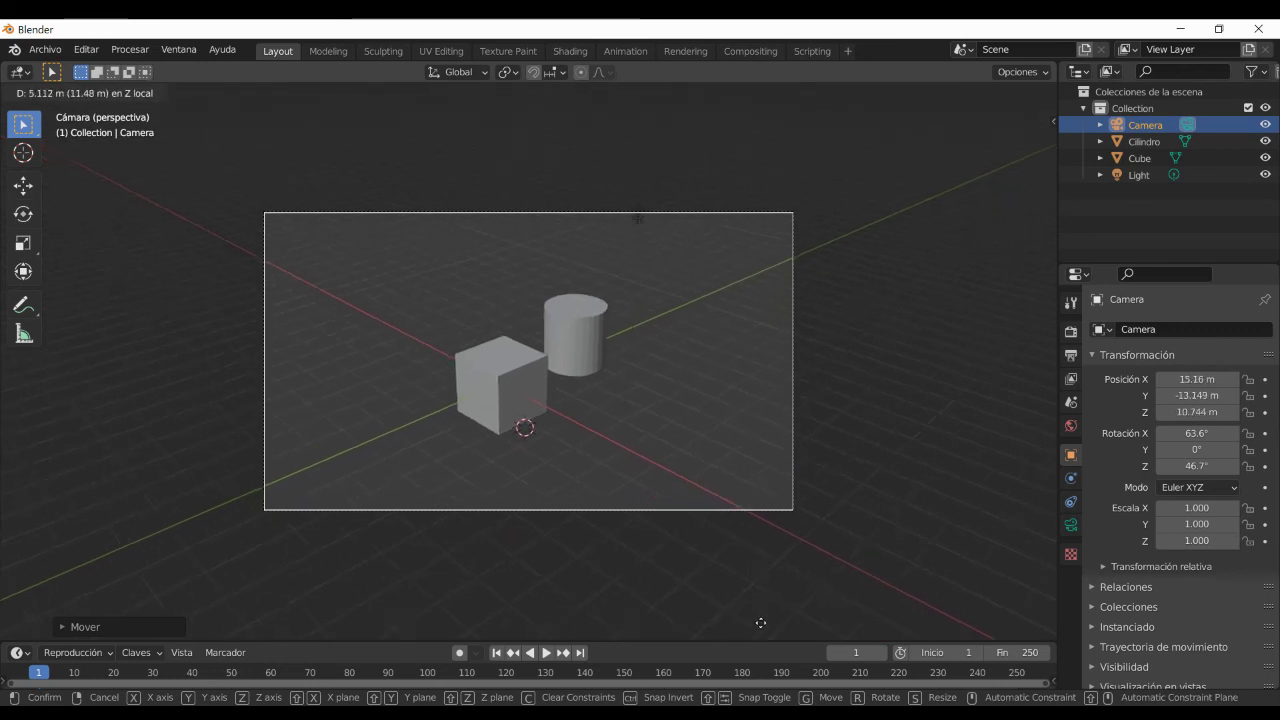
pyautogui.click(762, 93)
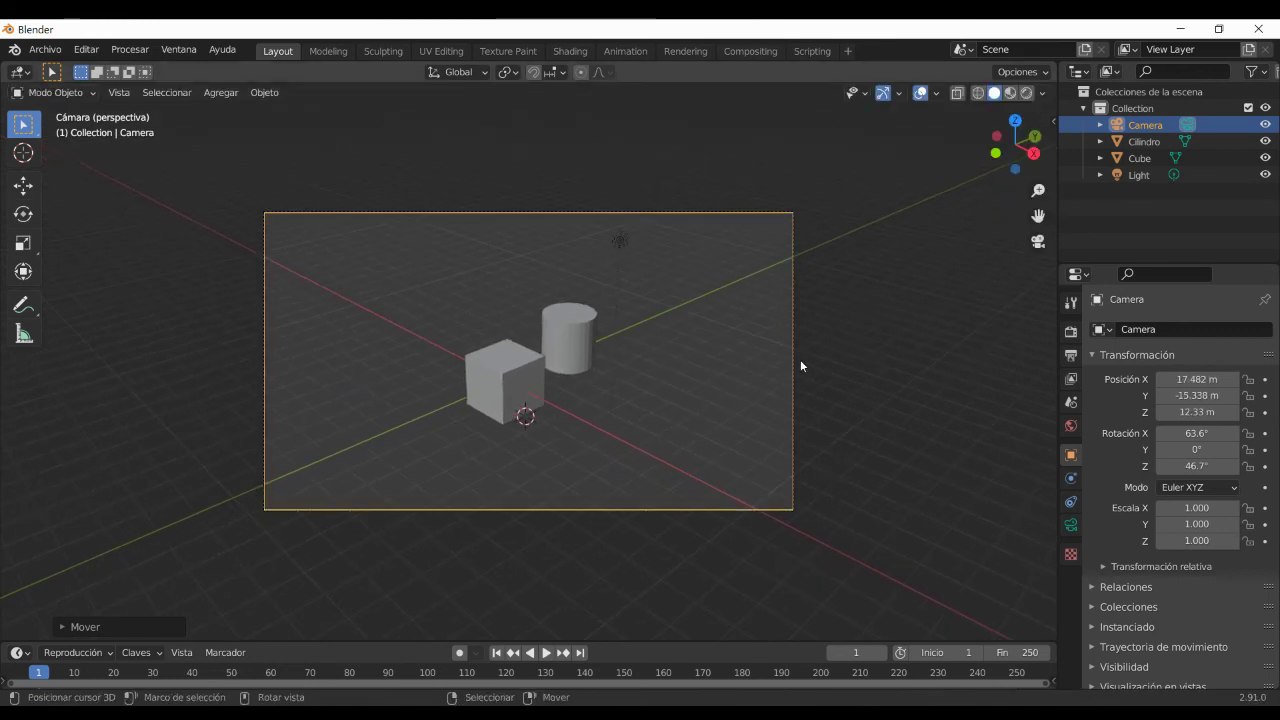
pyautogui.moveTo(860, 355)
pyautogui.mouseDown(button='middle')
pyautogui.moveTo(805, 372)
pyautogui.moveTo(762, 359)
pyautogui.mouseUp(button='middle')
pyautogui.scroll(-2, 766, 370)
pyautogui.scroll(2, 767, 376)
pyautogui.scroll(-3, 767, 370)
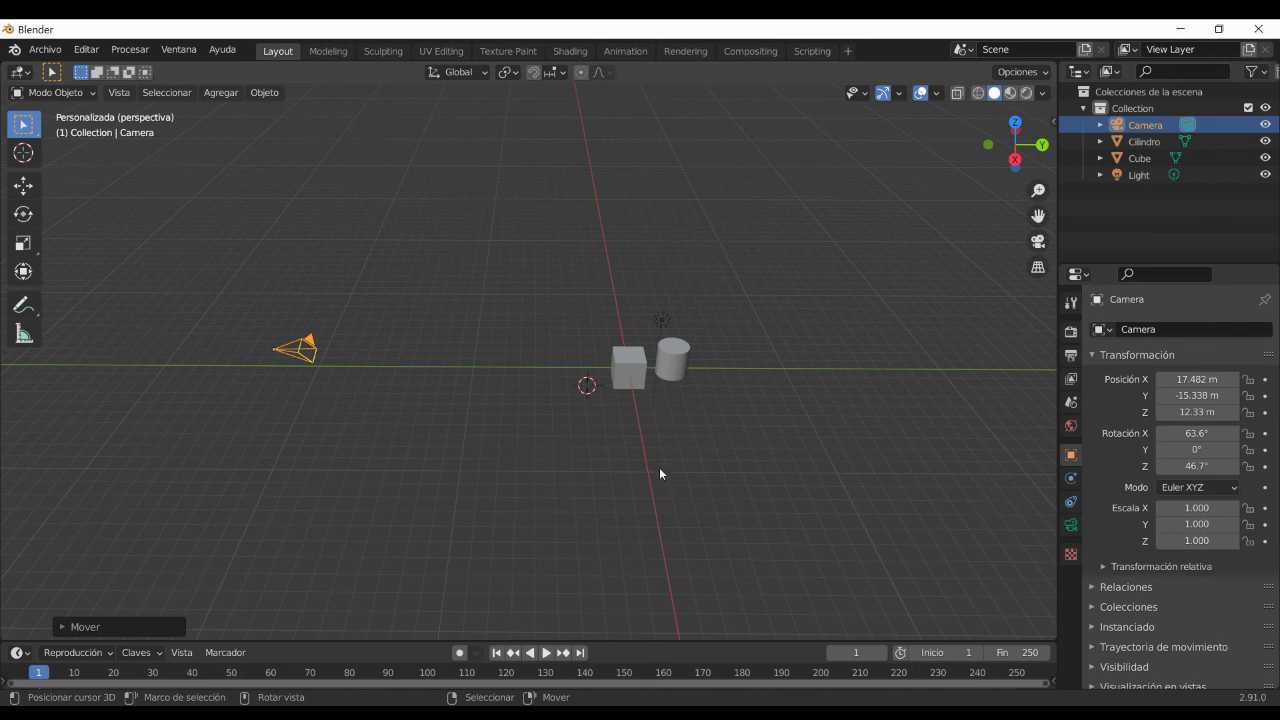
# Select the light, cylinder and cube, isolate the cube in Local View, orbit it, then exit.
pyautogui.click(664, 322)
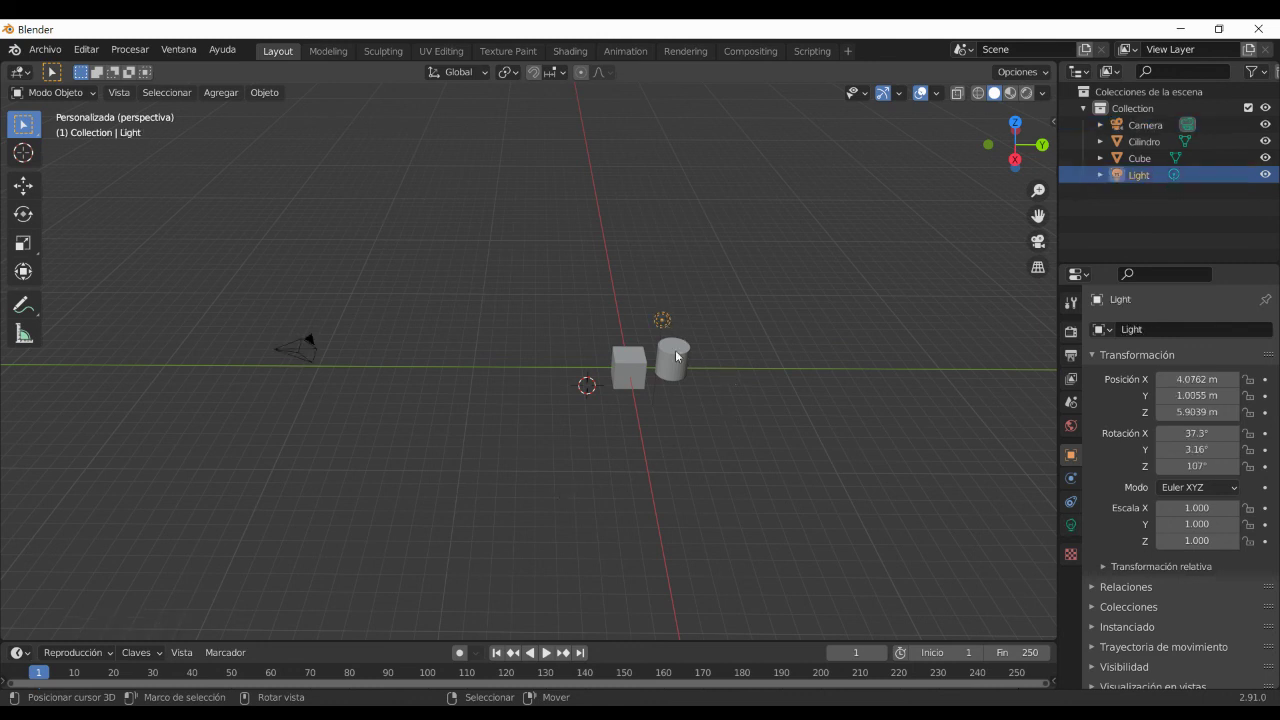
pyautogui.click(676, 358)
pyautogui.click(640, 366)
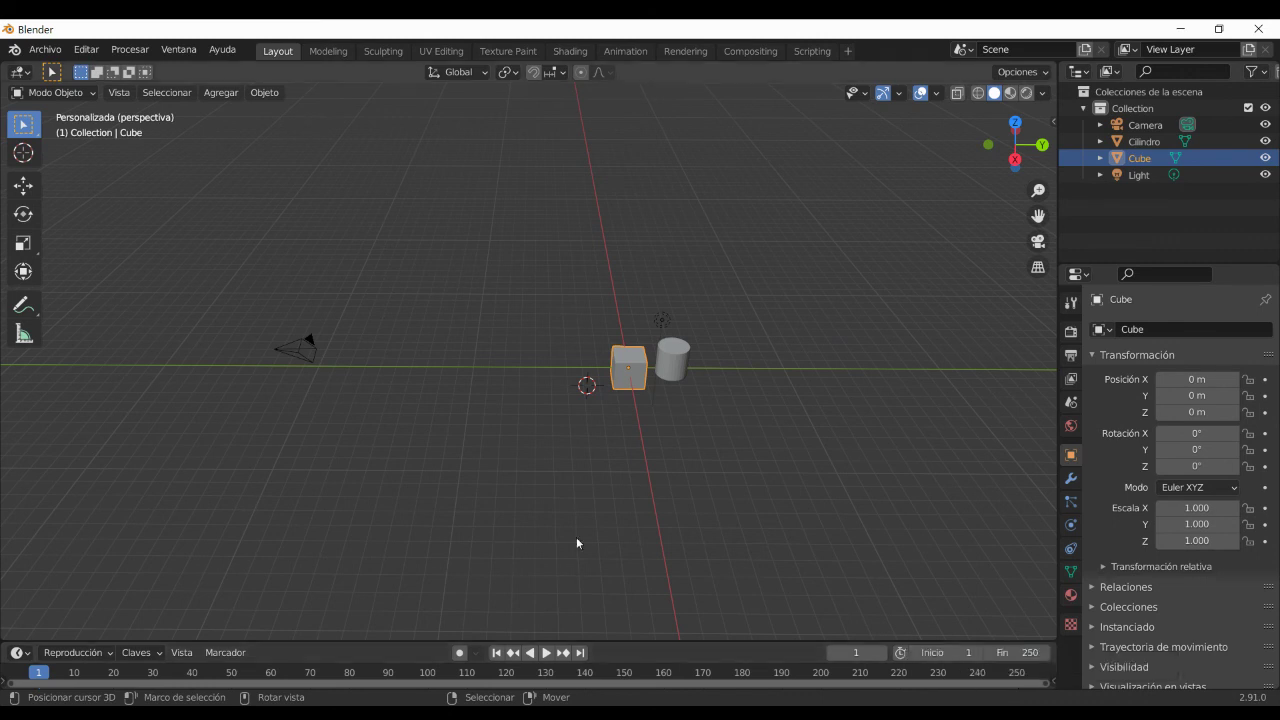
pyautogui.press('KP_Divide')
pyautogui.scroll(-2, 610, 508)
pyautogui.scroll(-2, 634, 500)
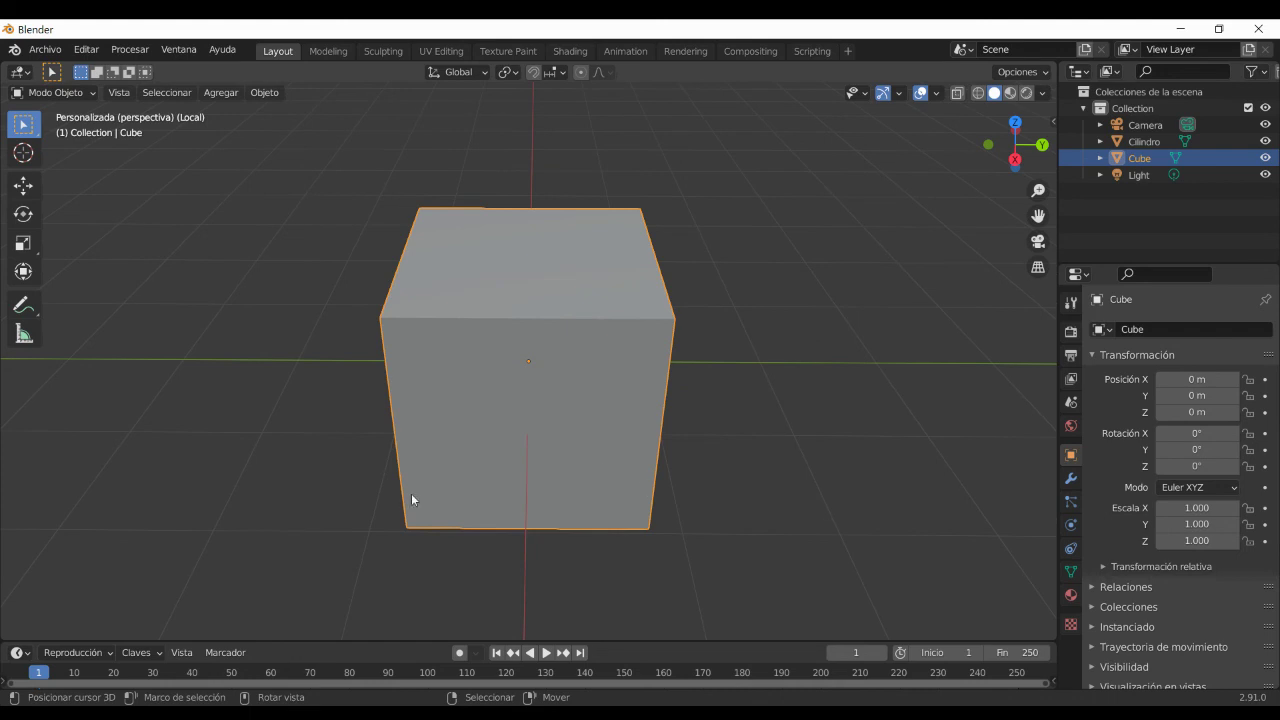
pyautogui.moveTo(411, 493); pyautogui.dragTo(499, 470, button='middle')
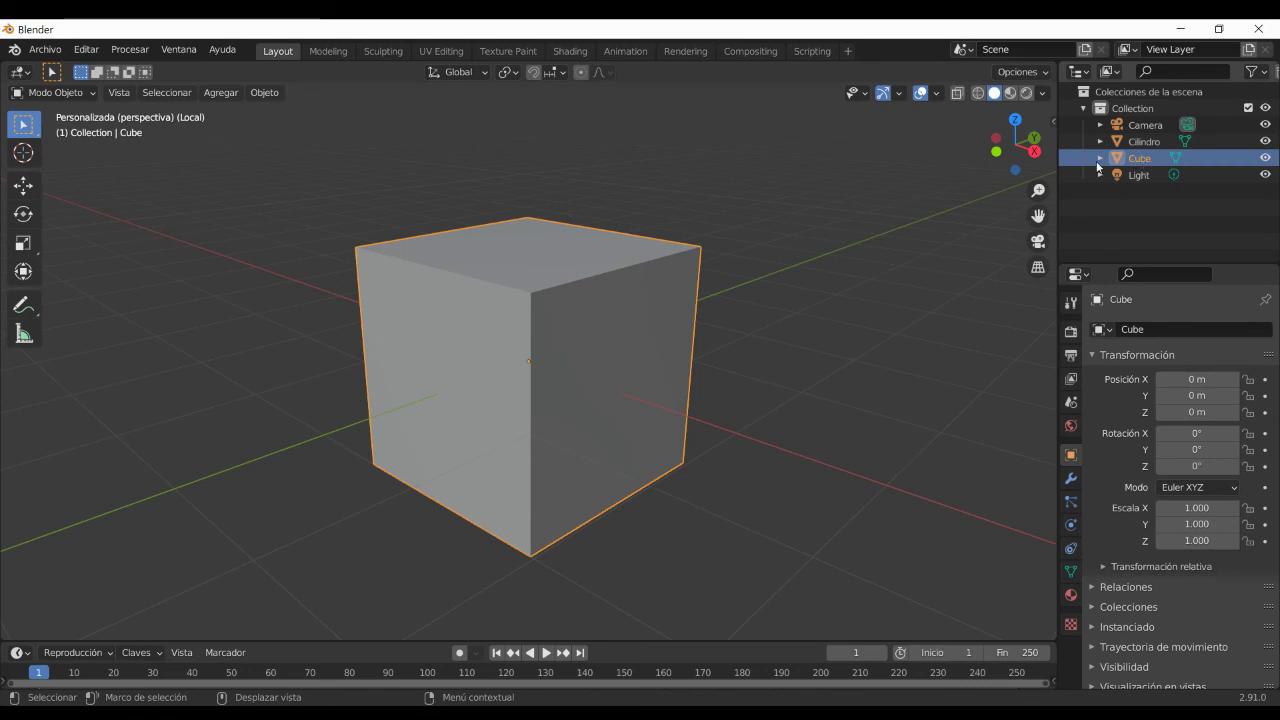
pyautogui.press('KP_Divide')
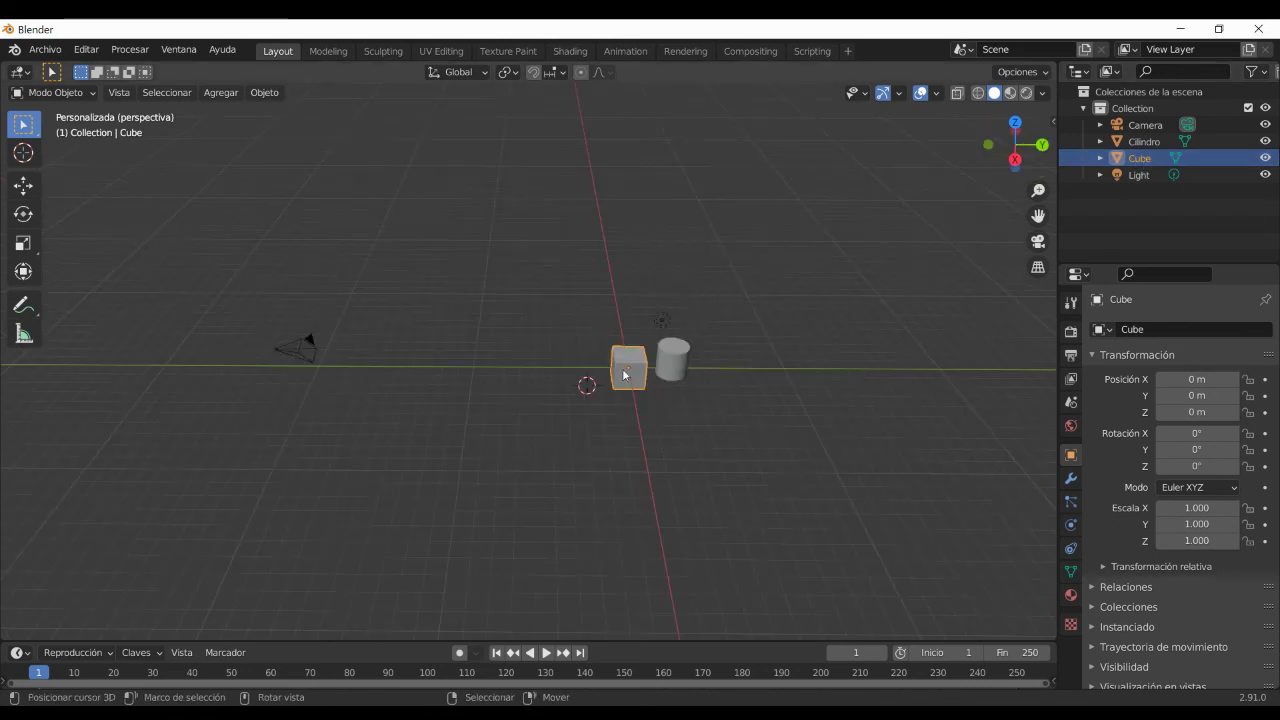
# Isolate the Cilindro cylinder in Local View and check the interaction mode list.
pyautogui.click(672, 358)
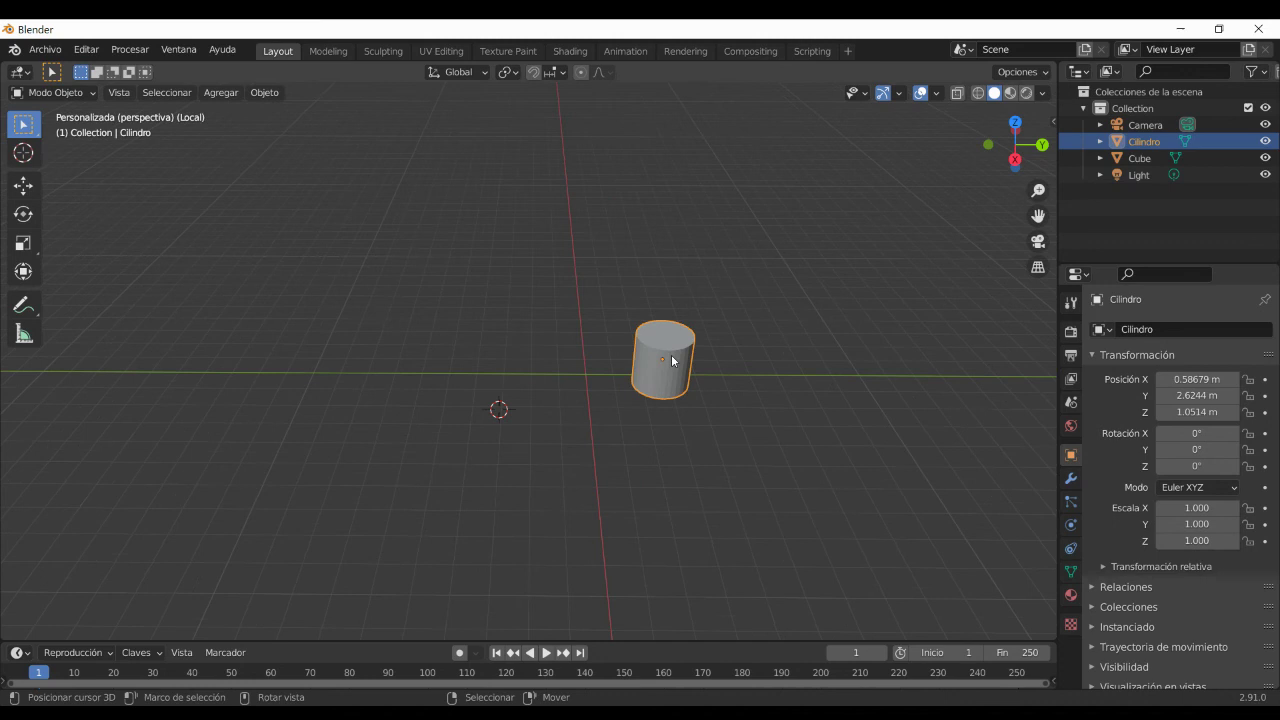
pyautogui.press('KP_Divide')
pyautogui.scroll(-2, 671, 360)
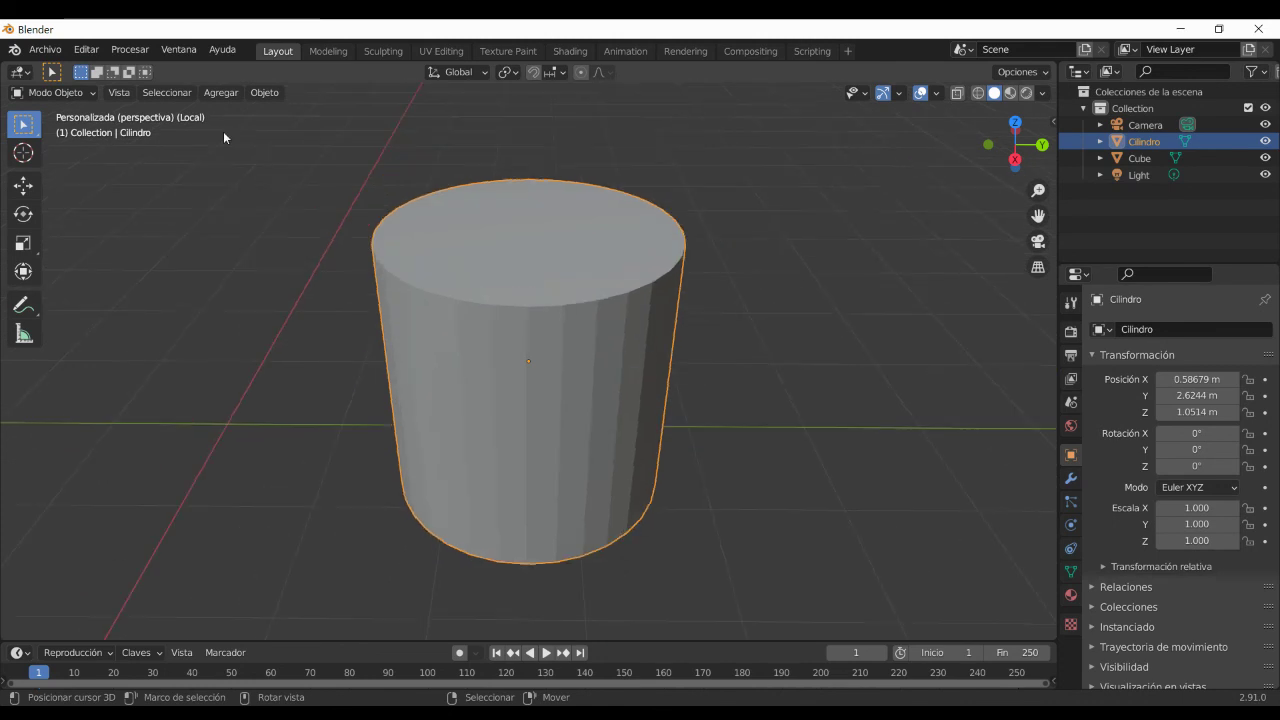
pyautogui.click(82, 93)
pyautogui.click(67, 119)
# In Edit Mode, move one top-rim vertex toward the top's centre, then exit Local View.
pyautogui.click(71, 97)
pyautogui.click(72, 133)
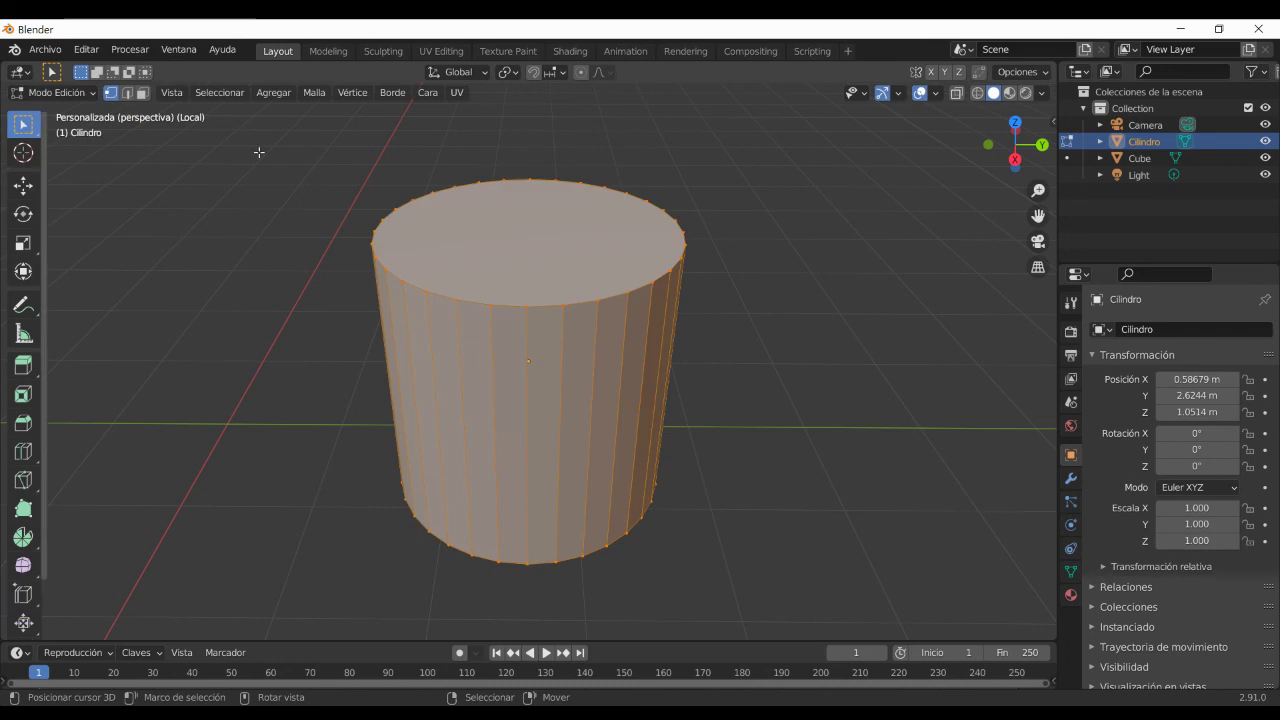
pyautogui.click(488, 303)
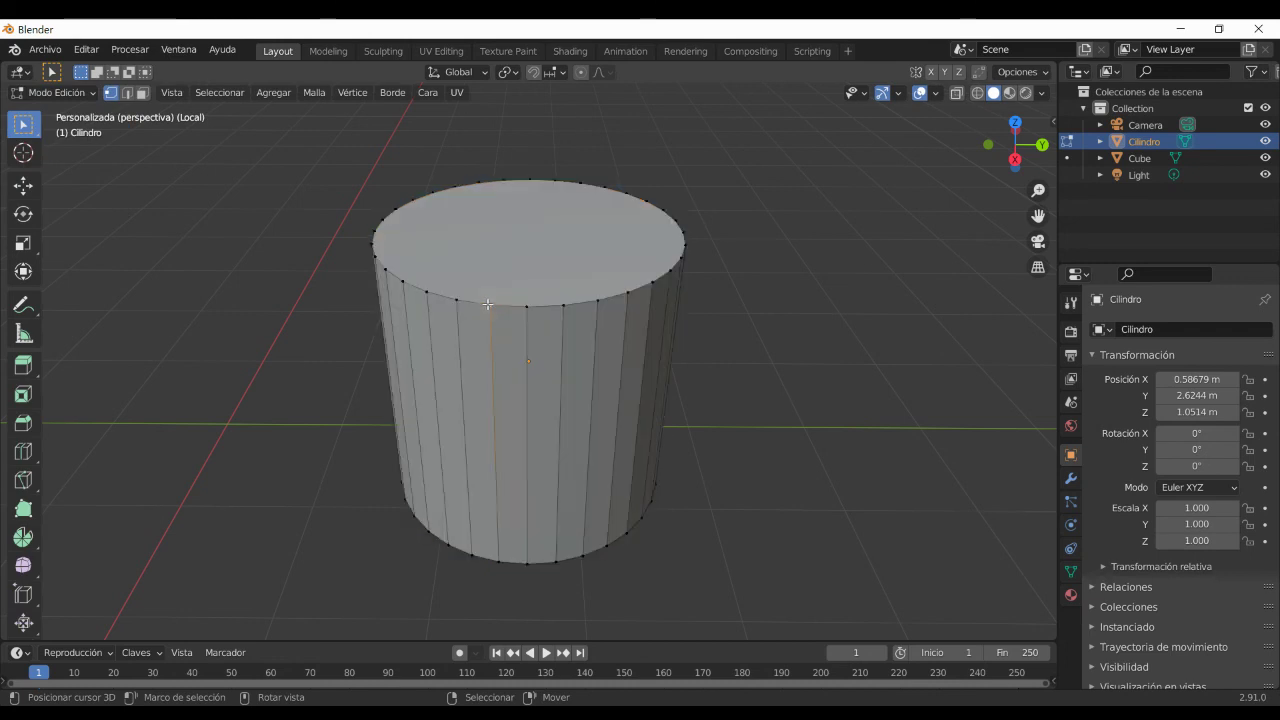
pyautogui.press('g')
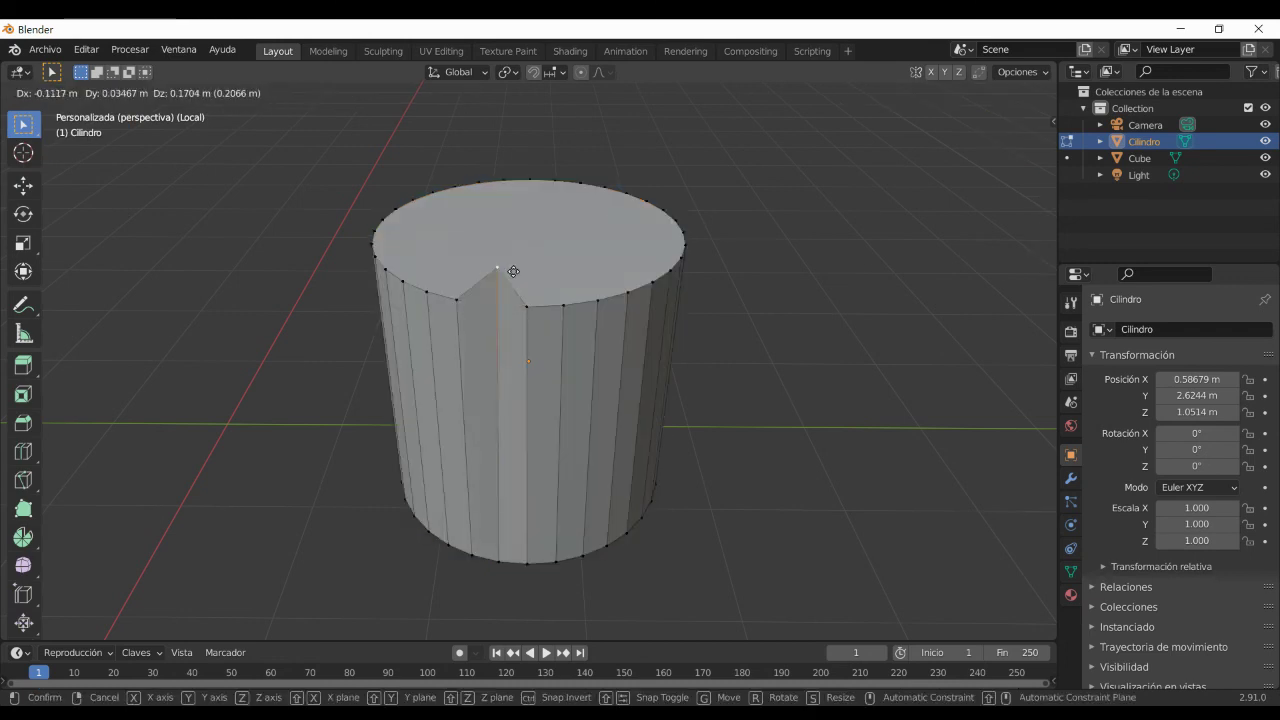
pyautogui.click(549, 227)
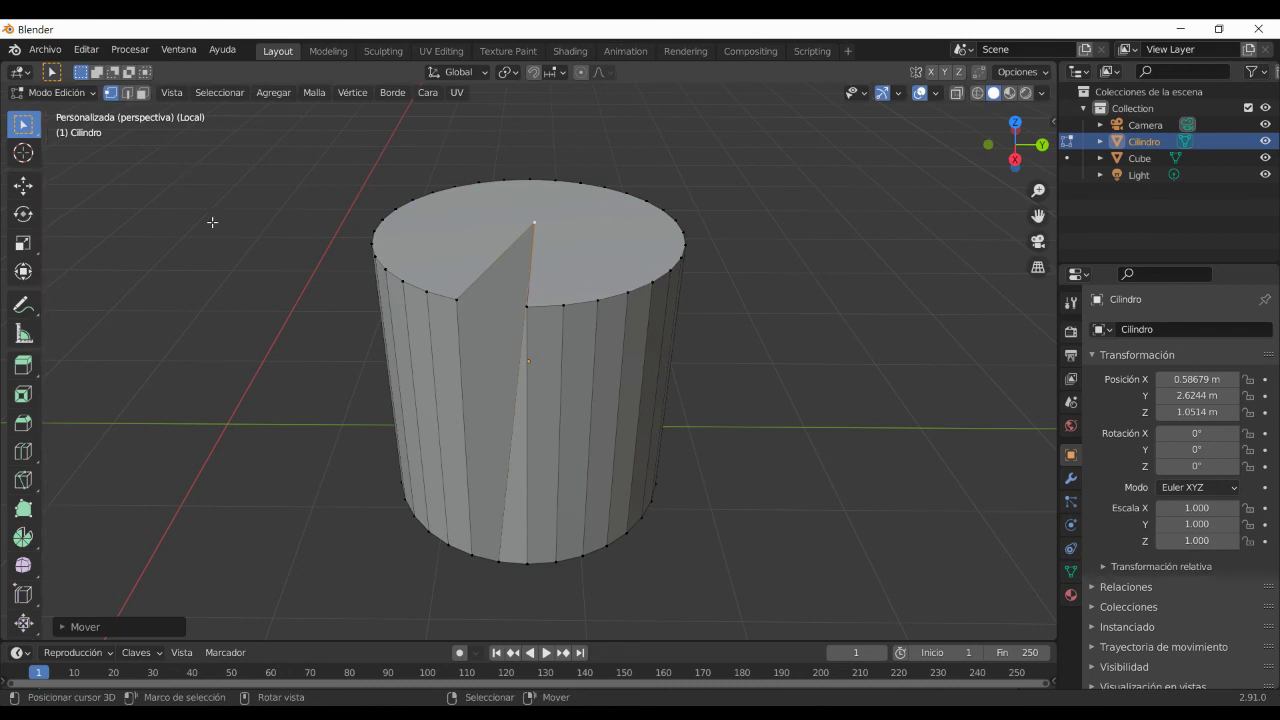
pyautogui.press('KP_Divide')
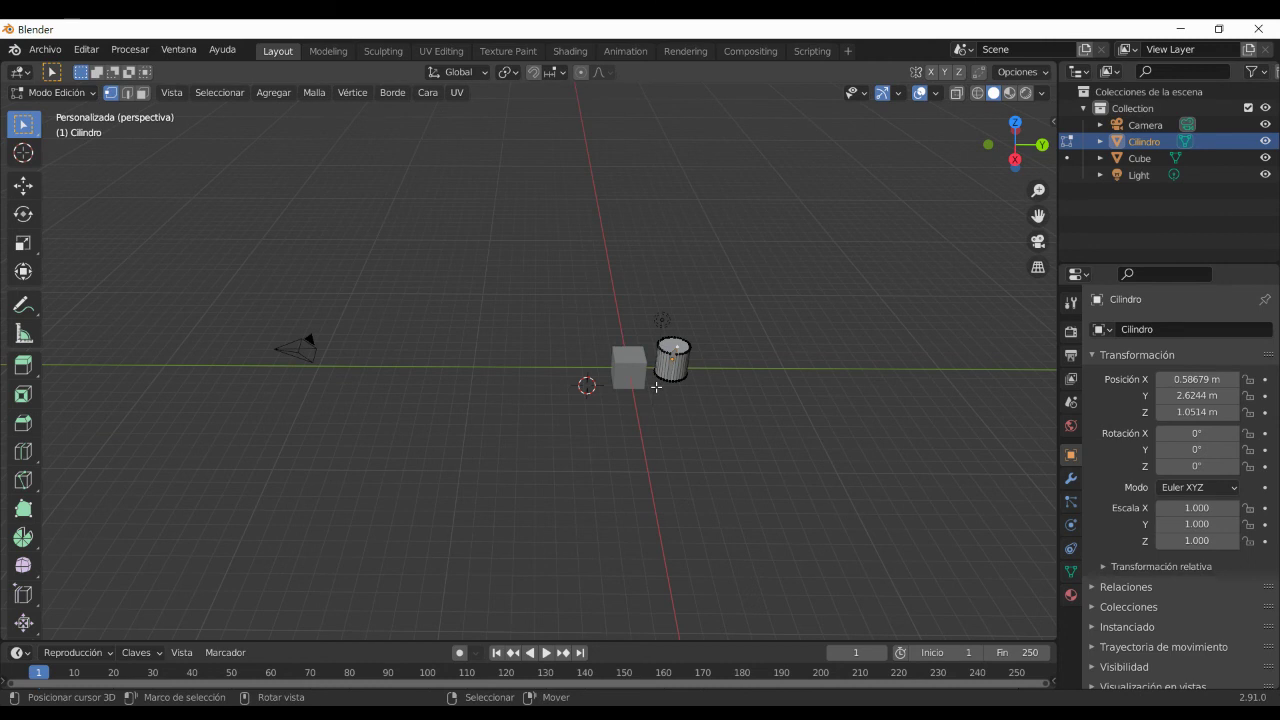
# Return the Cilindro to Object Mode and zoom in and out on the notched cylinder and cube.
pyautogui.press('Tab')
pyautogui.scroll(2, 723, 428)
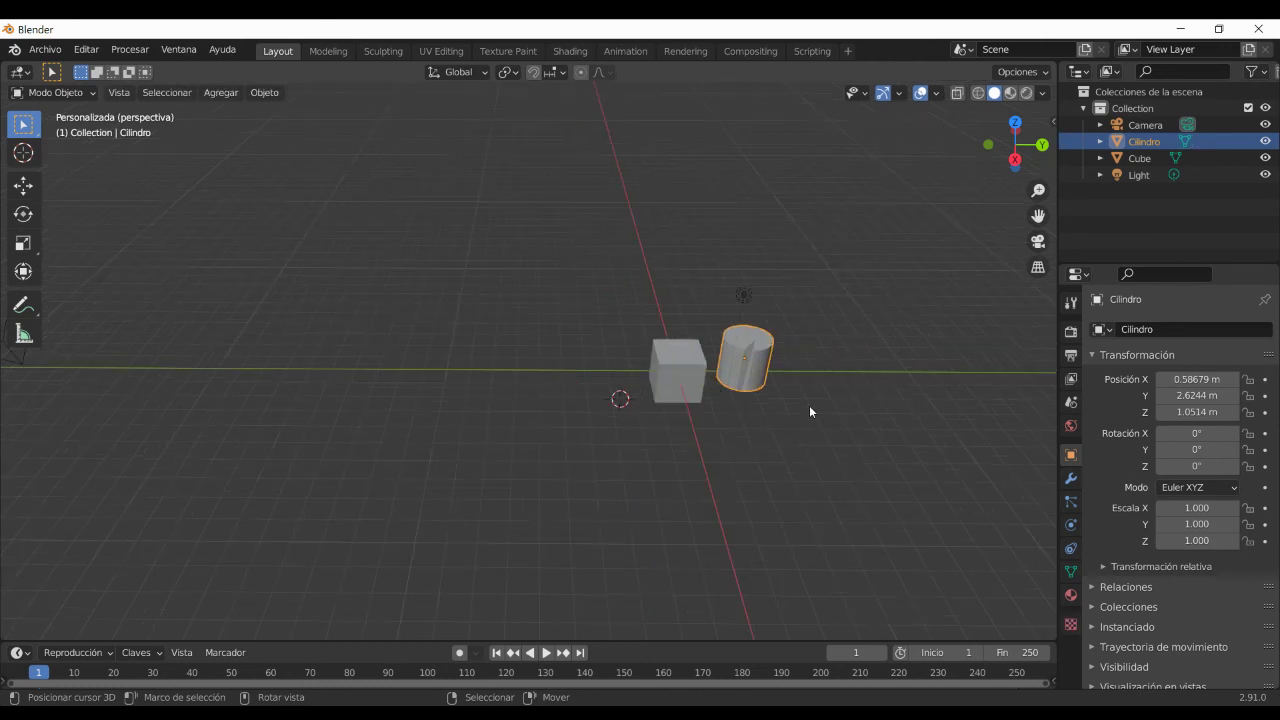
pyautogui.scroll(2, 809, 405)
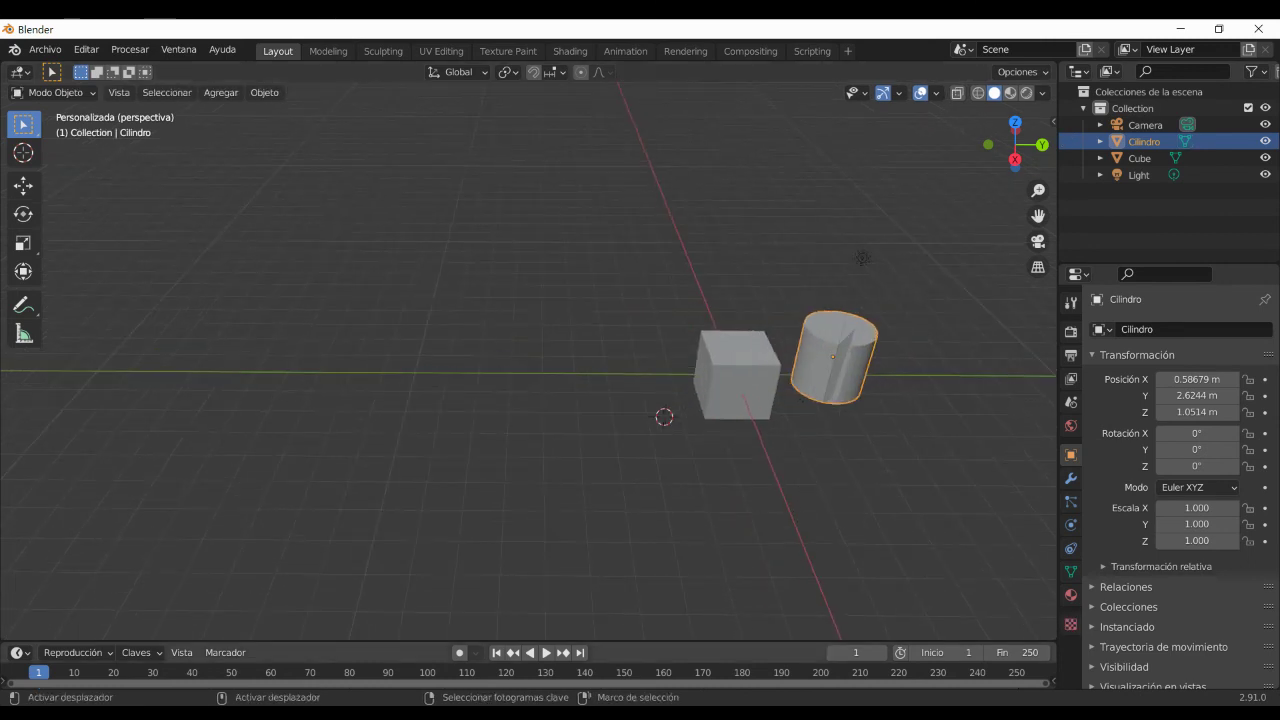
pyautogui.scroll(-1, 479, 420)
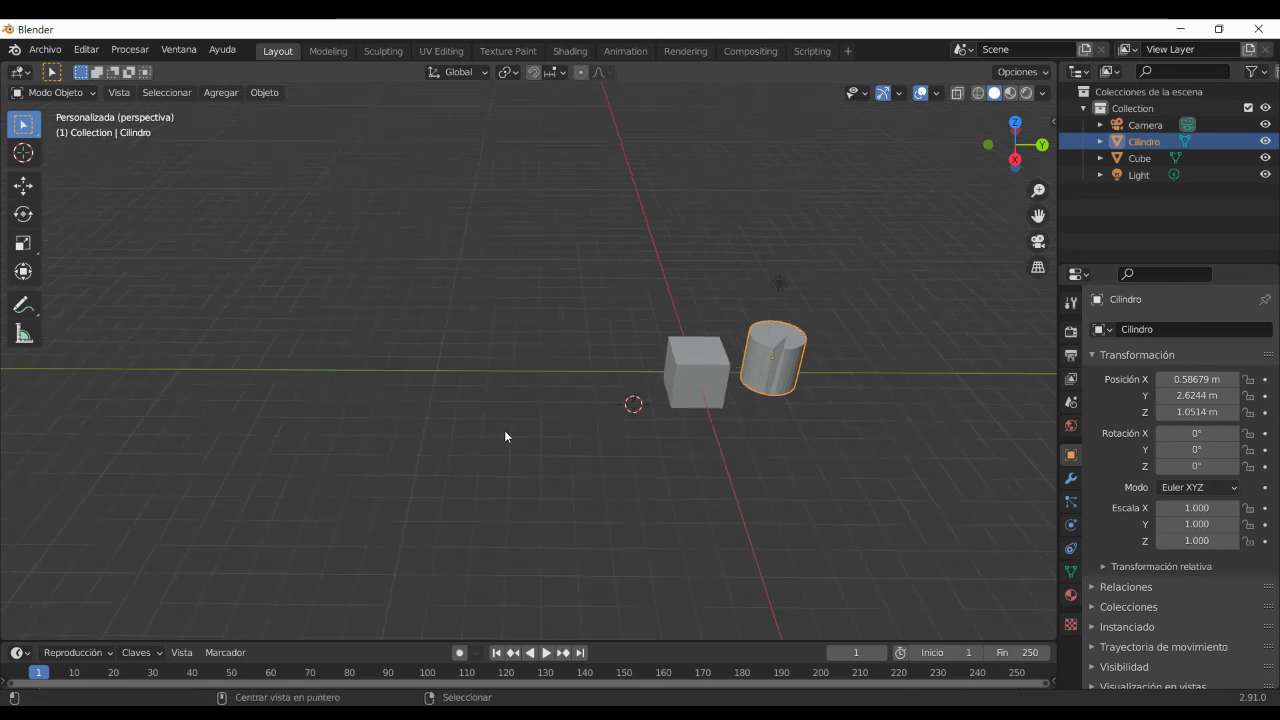